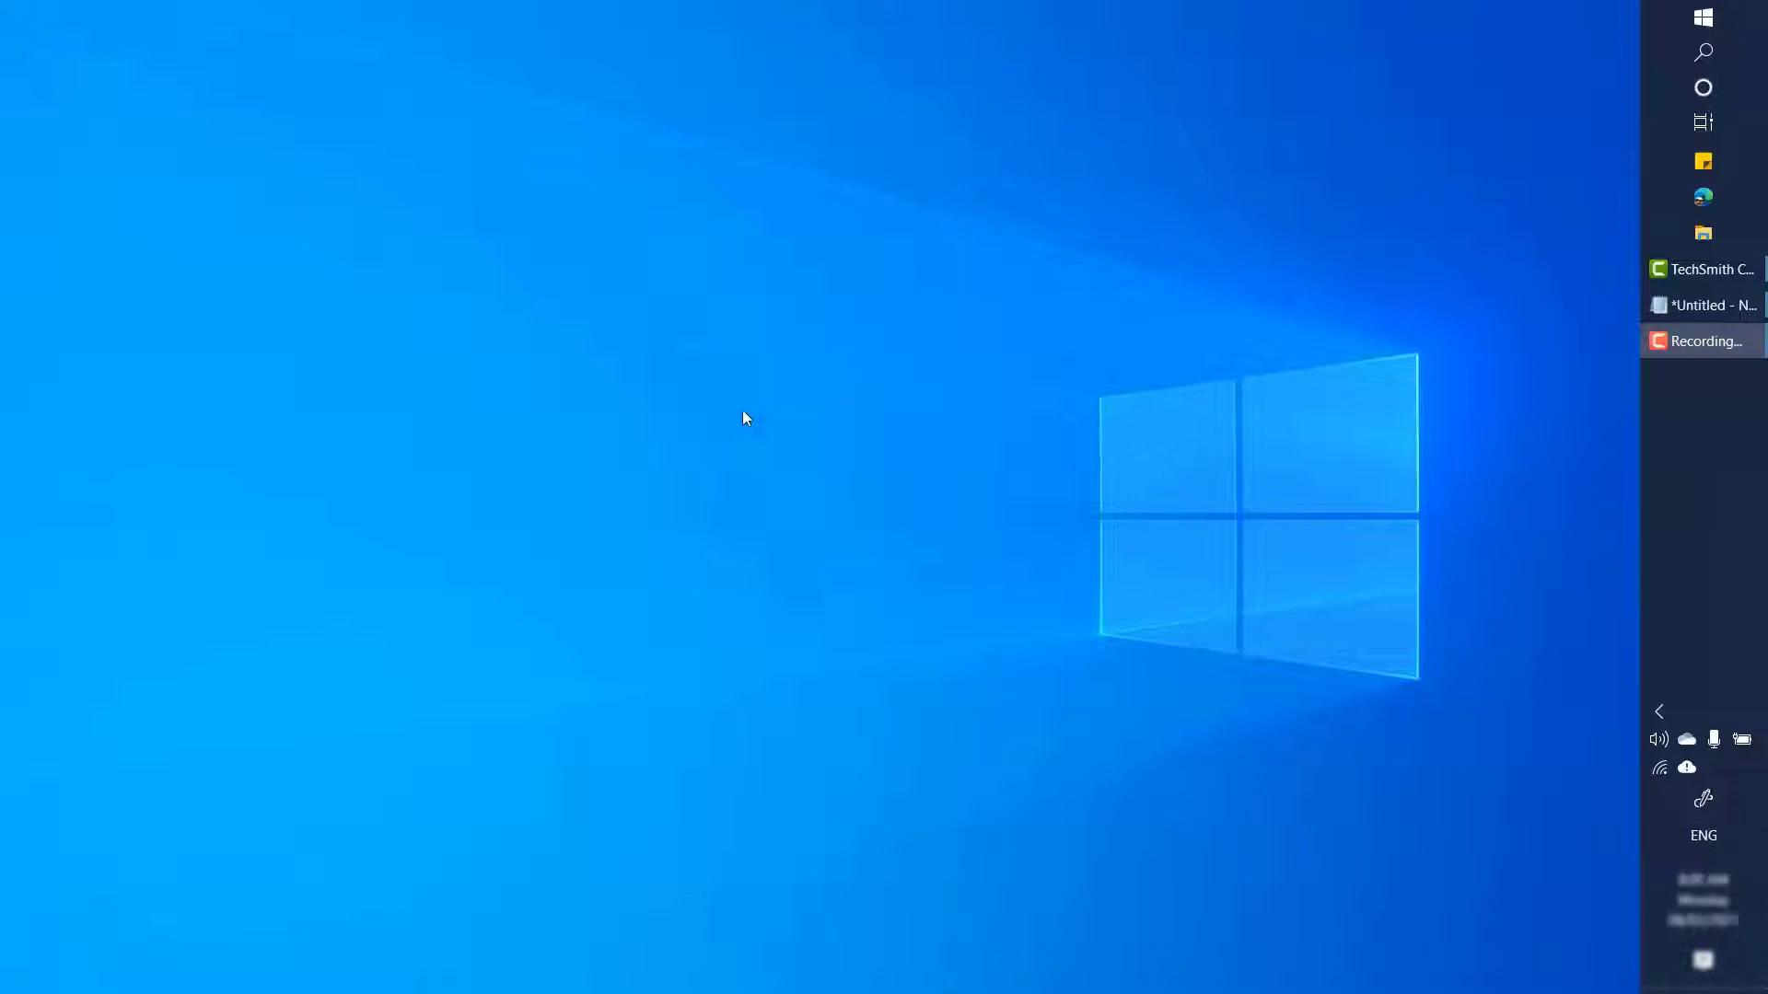
# - Launch Windows Settings from the Win+X quick links menu
pyautogui.rightClick(1733, 11)
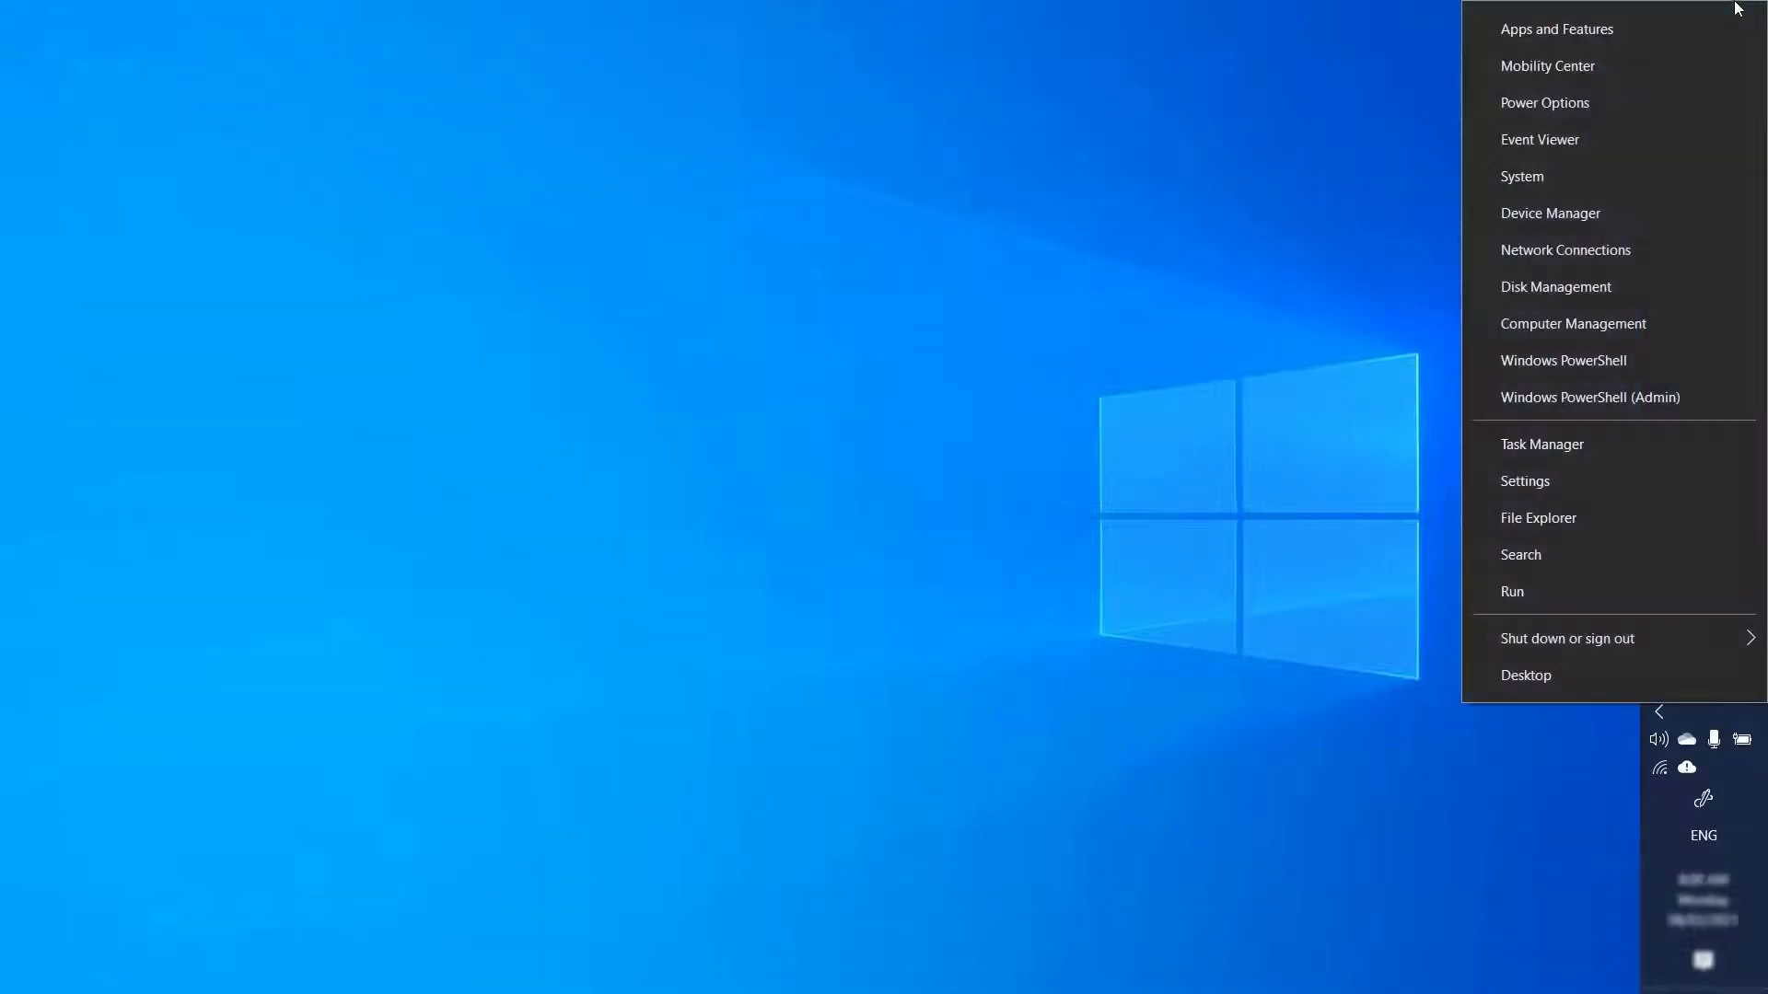
pyautogui.click(935, 38)
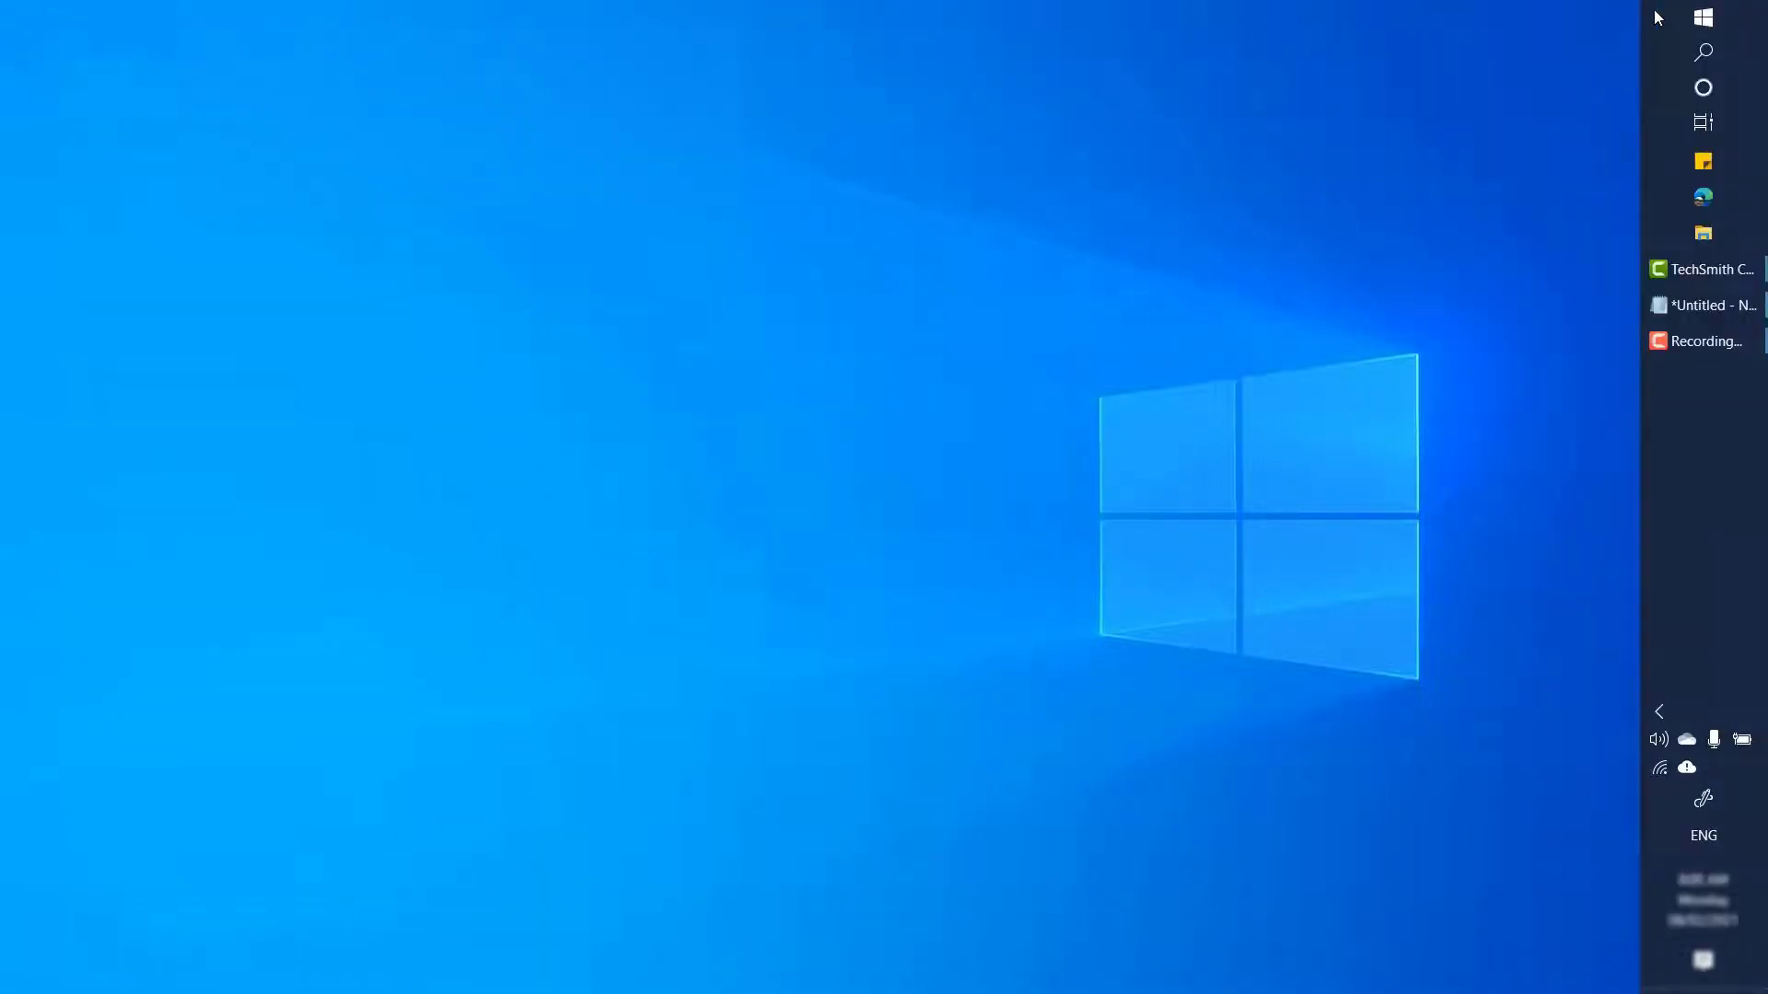
pyautogui.rightClick(1692, 11)
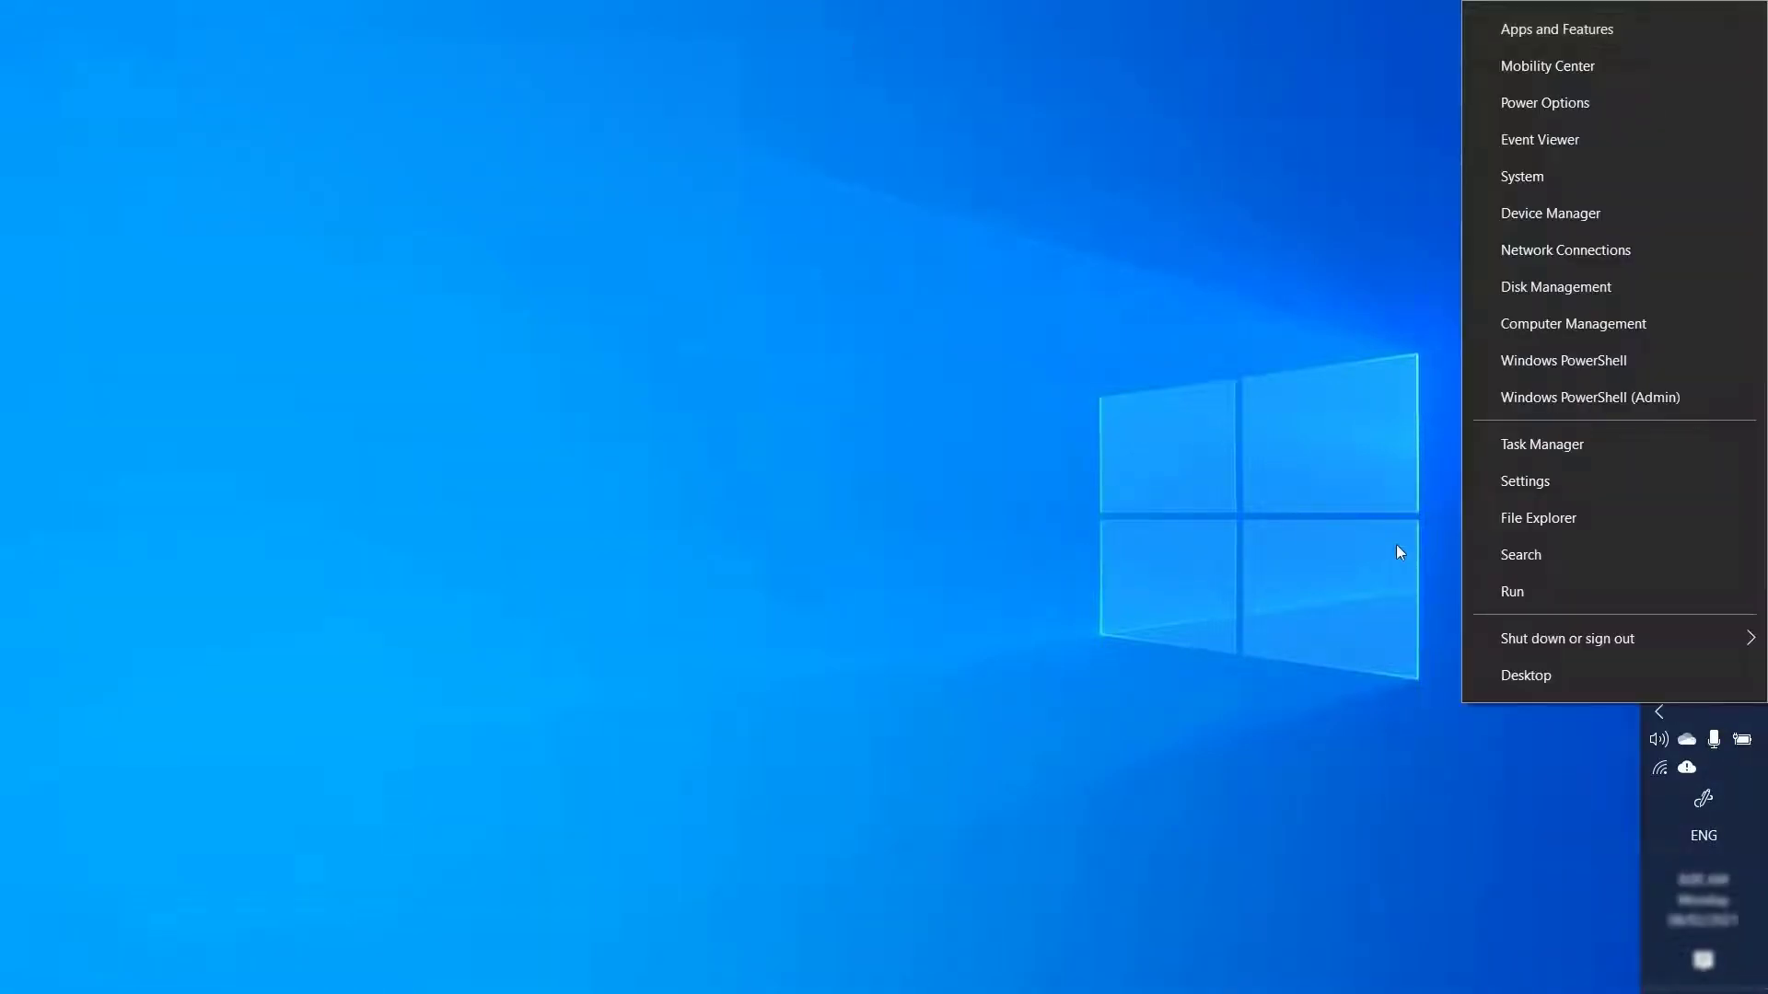
pyautogui.click(1518, 482)
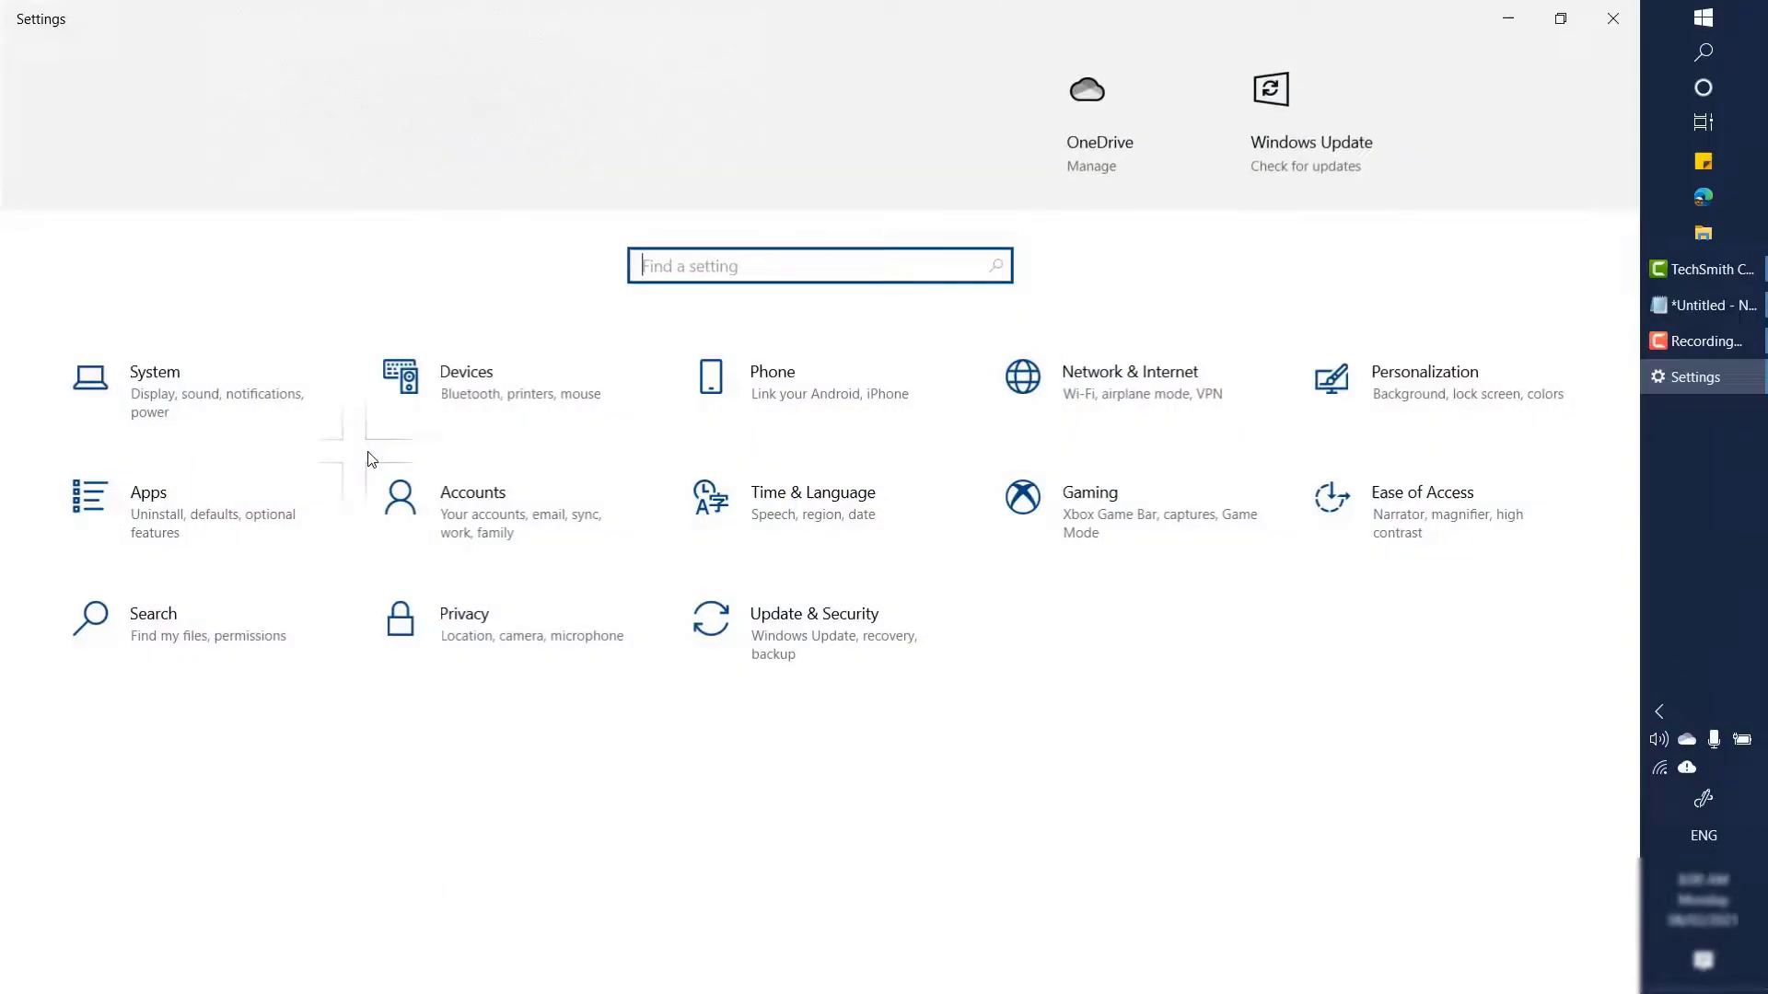
# - In System > Tablet, keep 'When I use this device as a tablet' on 'Don't switch to tablet mode'
pyautogui.click(198, 402)
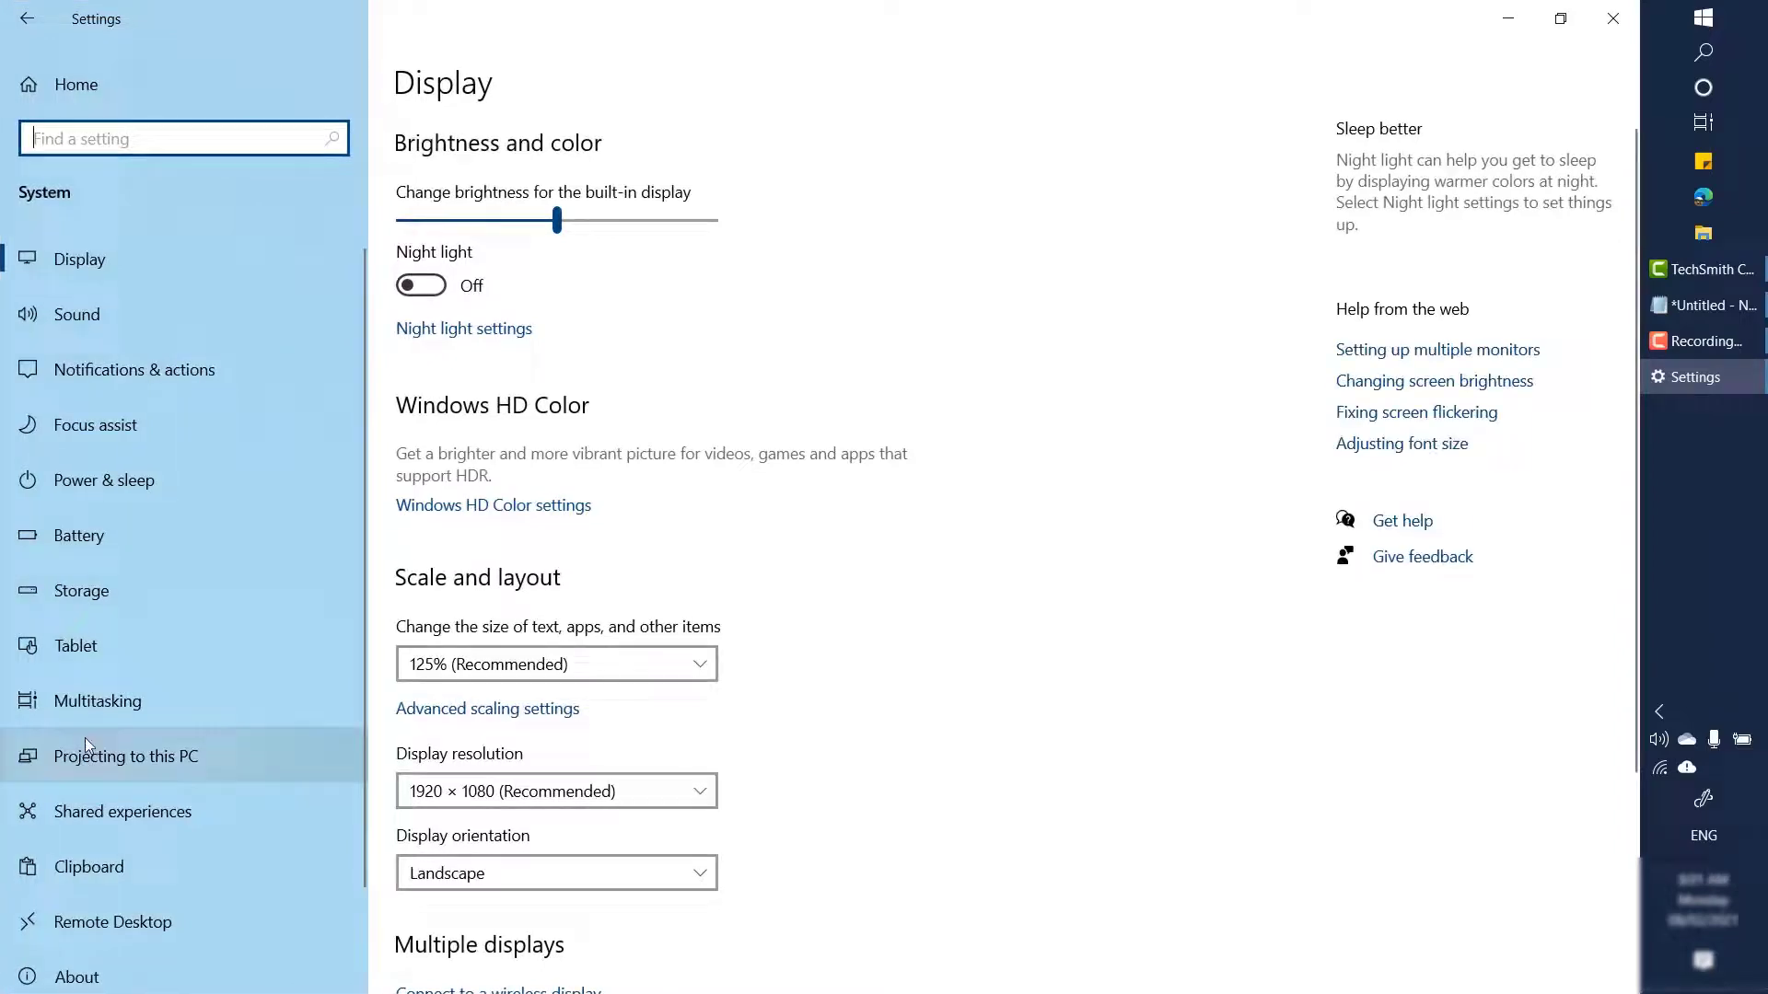
pyautogui.click(126, 646)
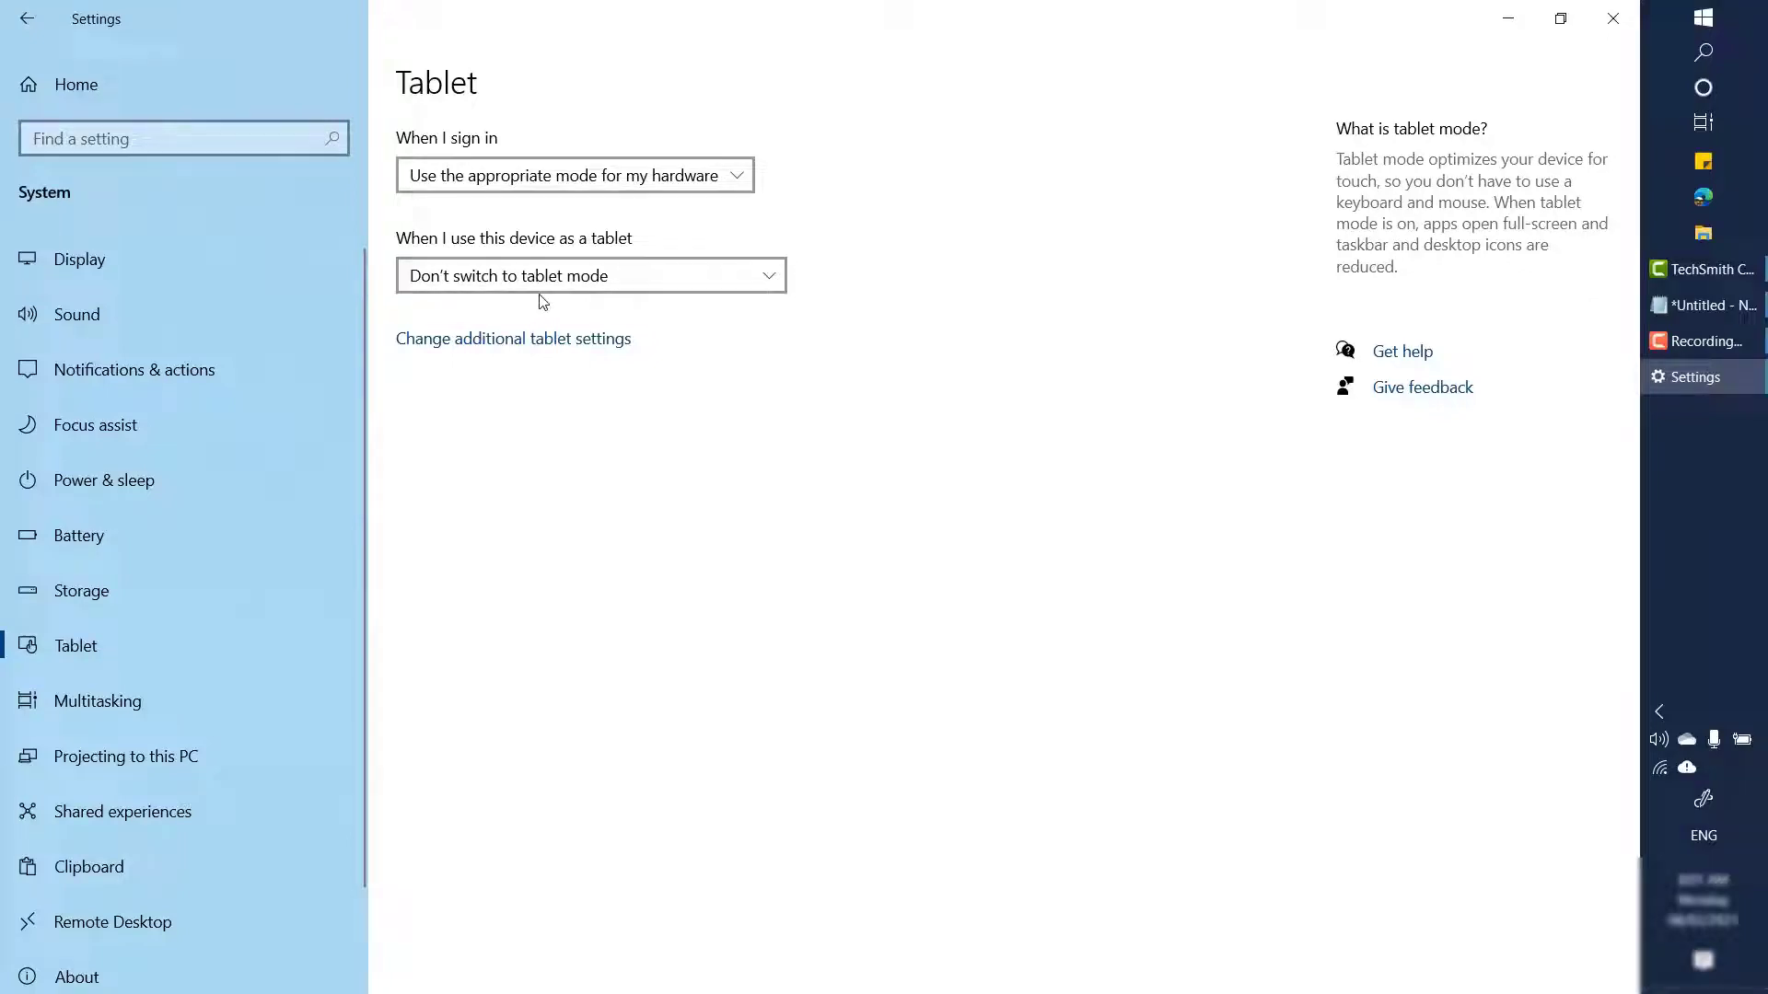
pyautogui.click(485, 282)
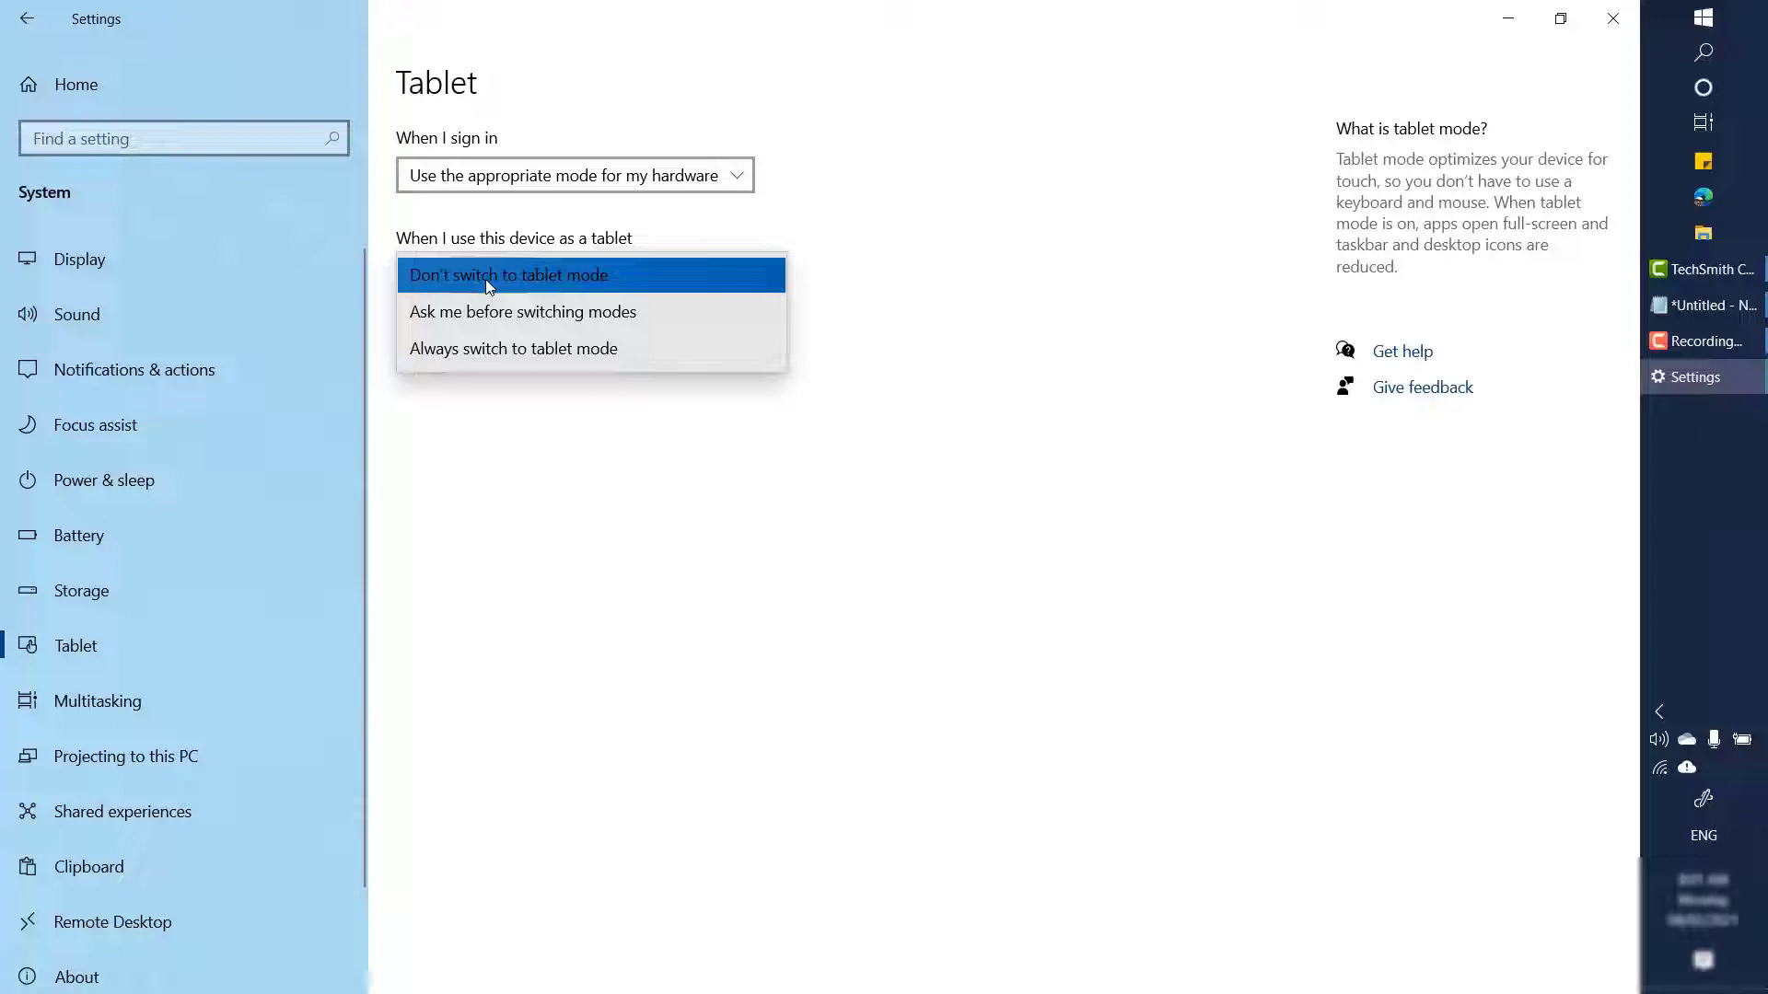
pyautogui.click(724, 594)
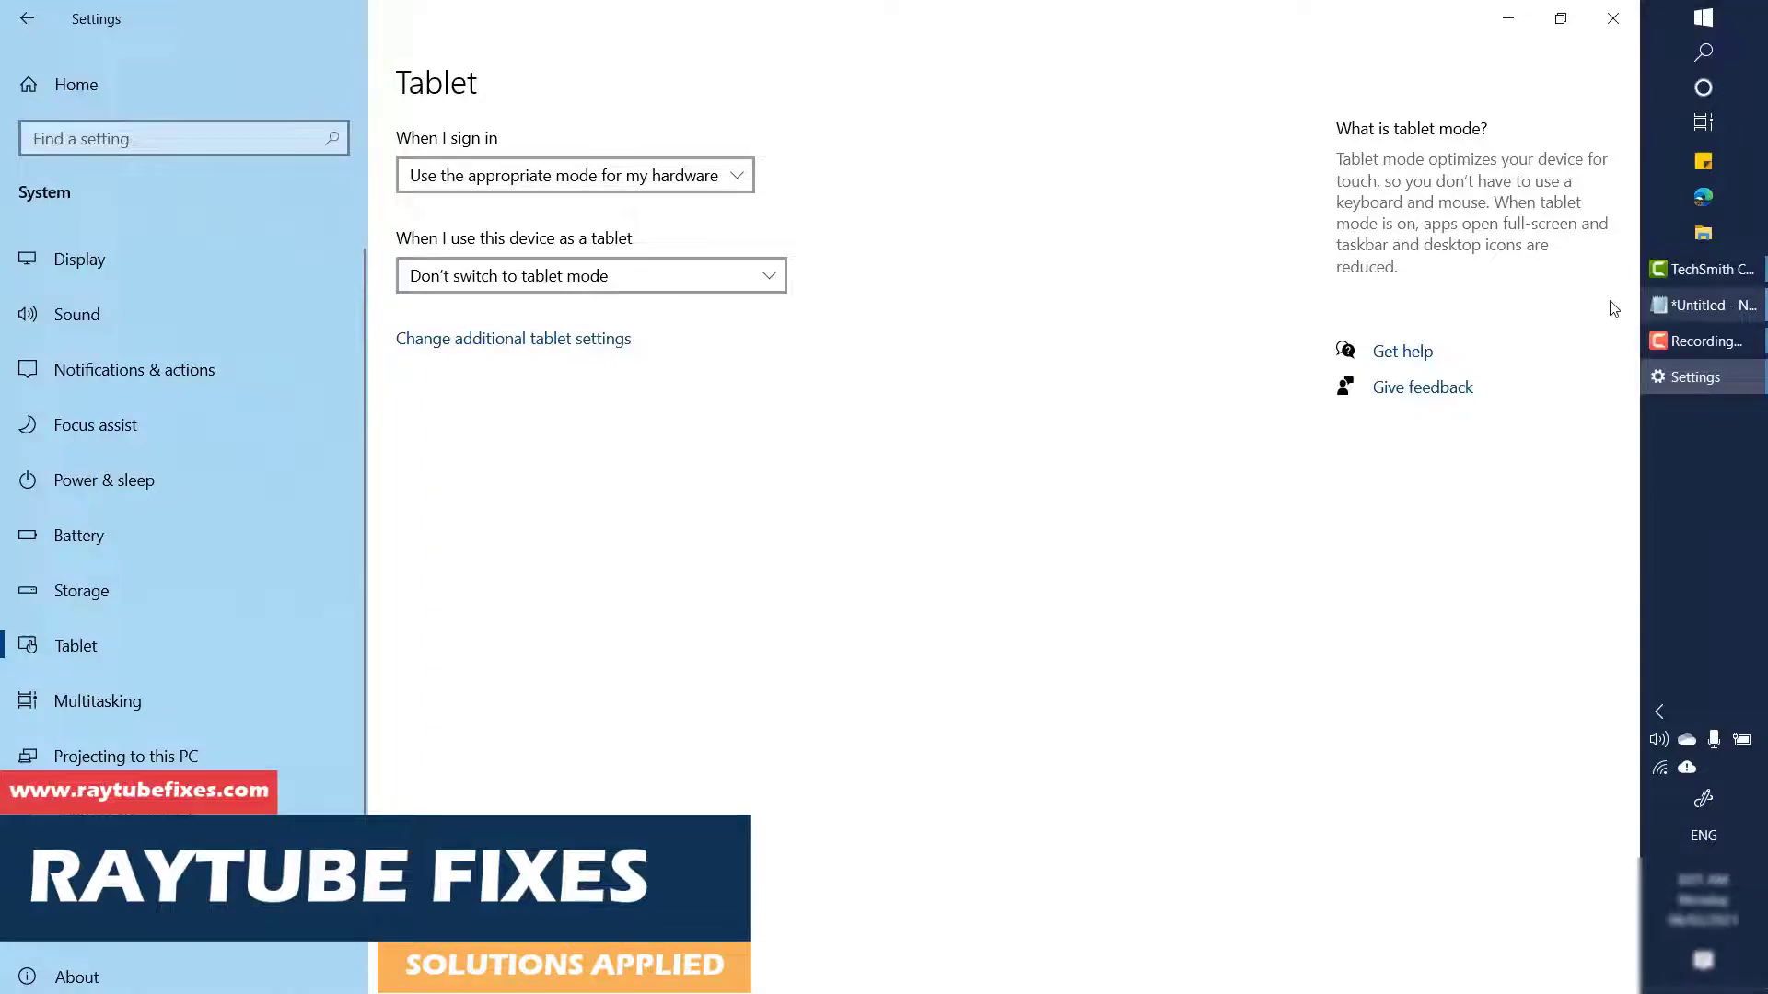
# - Close Settings, search for 'registry' and launch Registry Editor from the results
pyautogui.click(1627, 23)
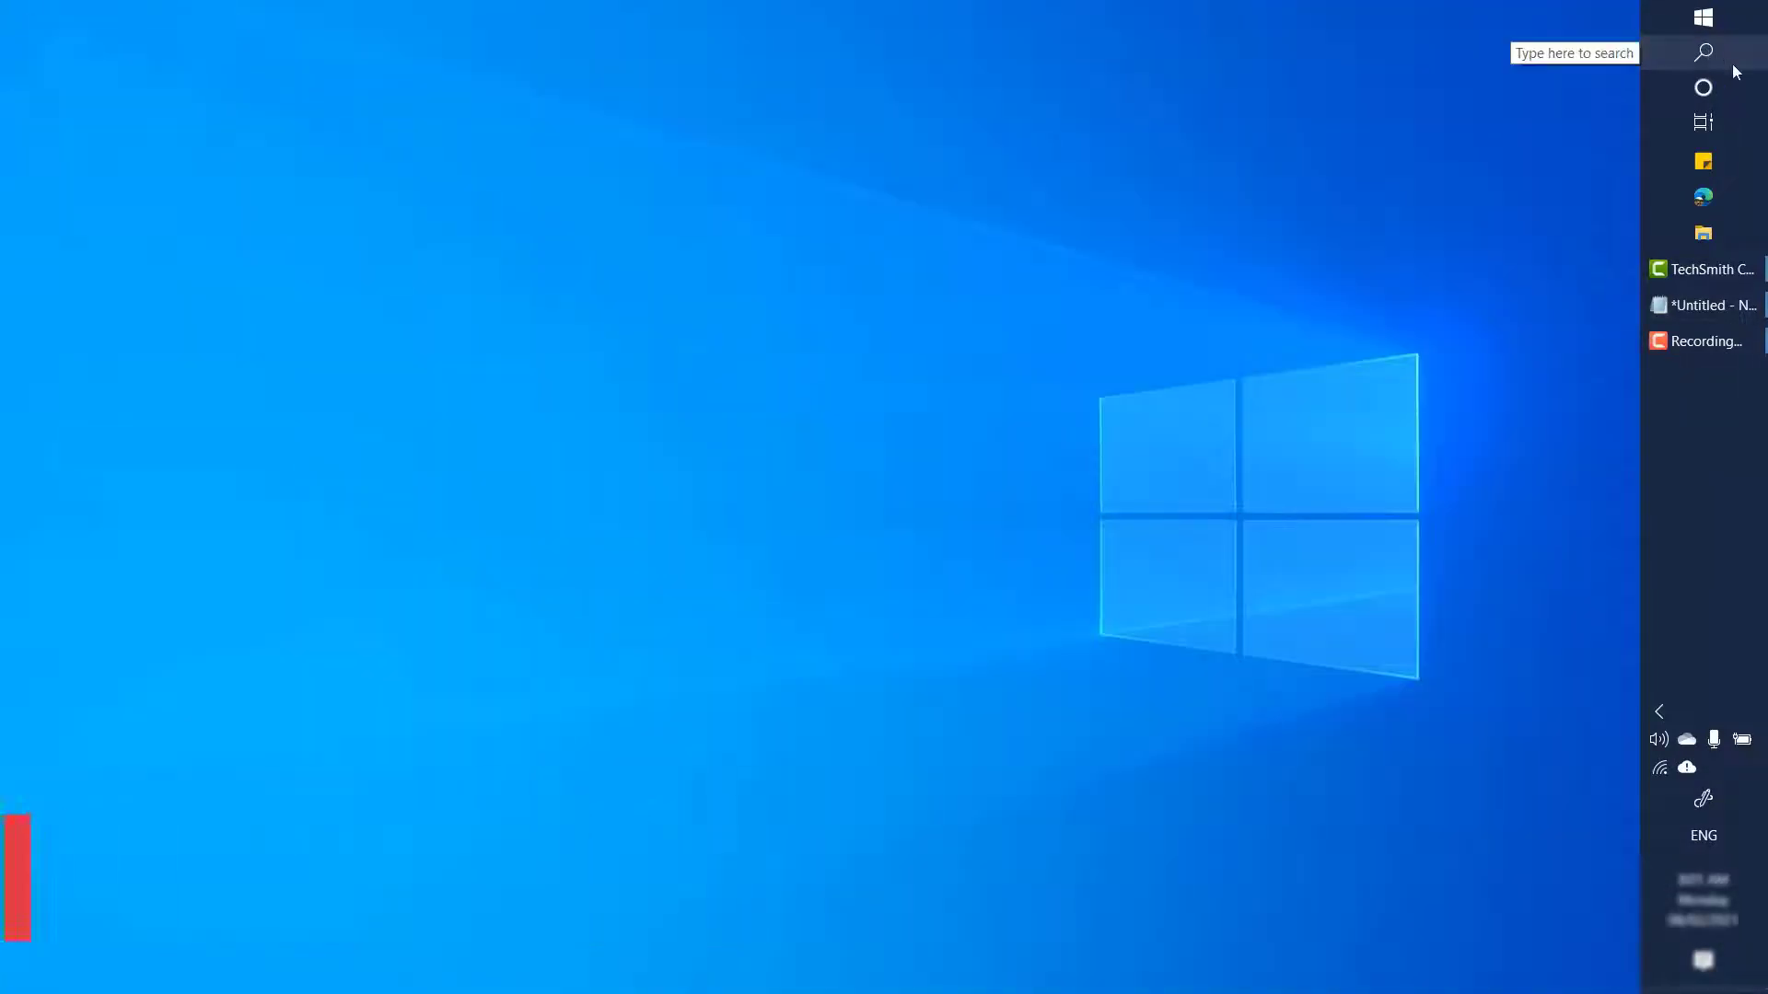
pyautogui.click(1724, 59)
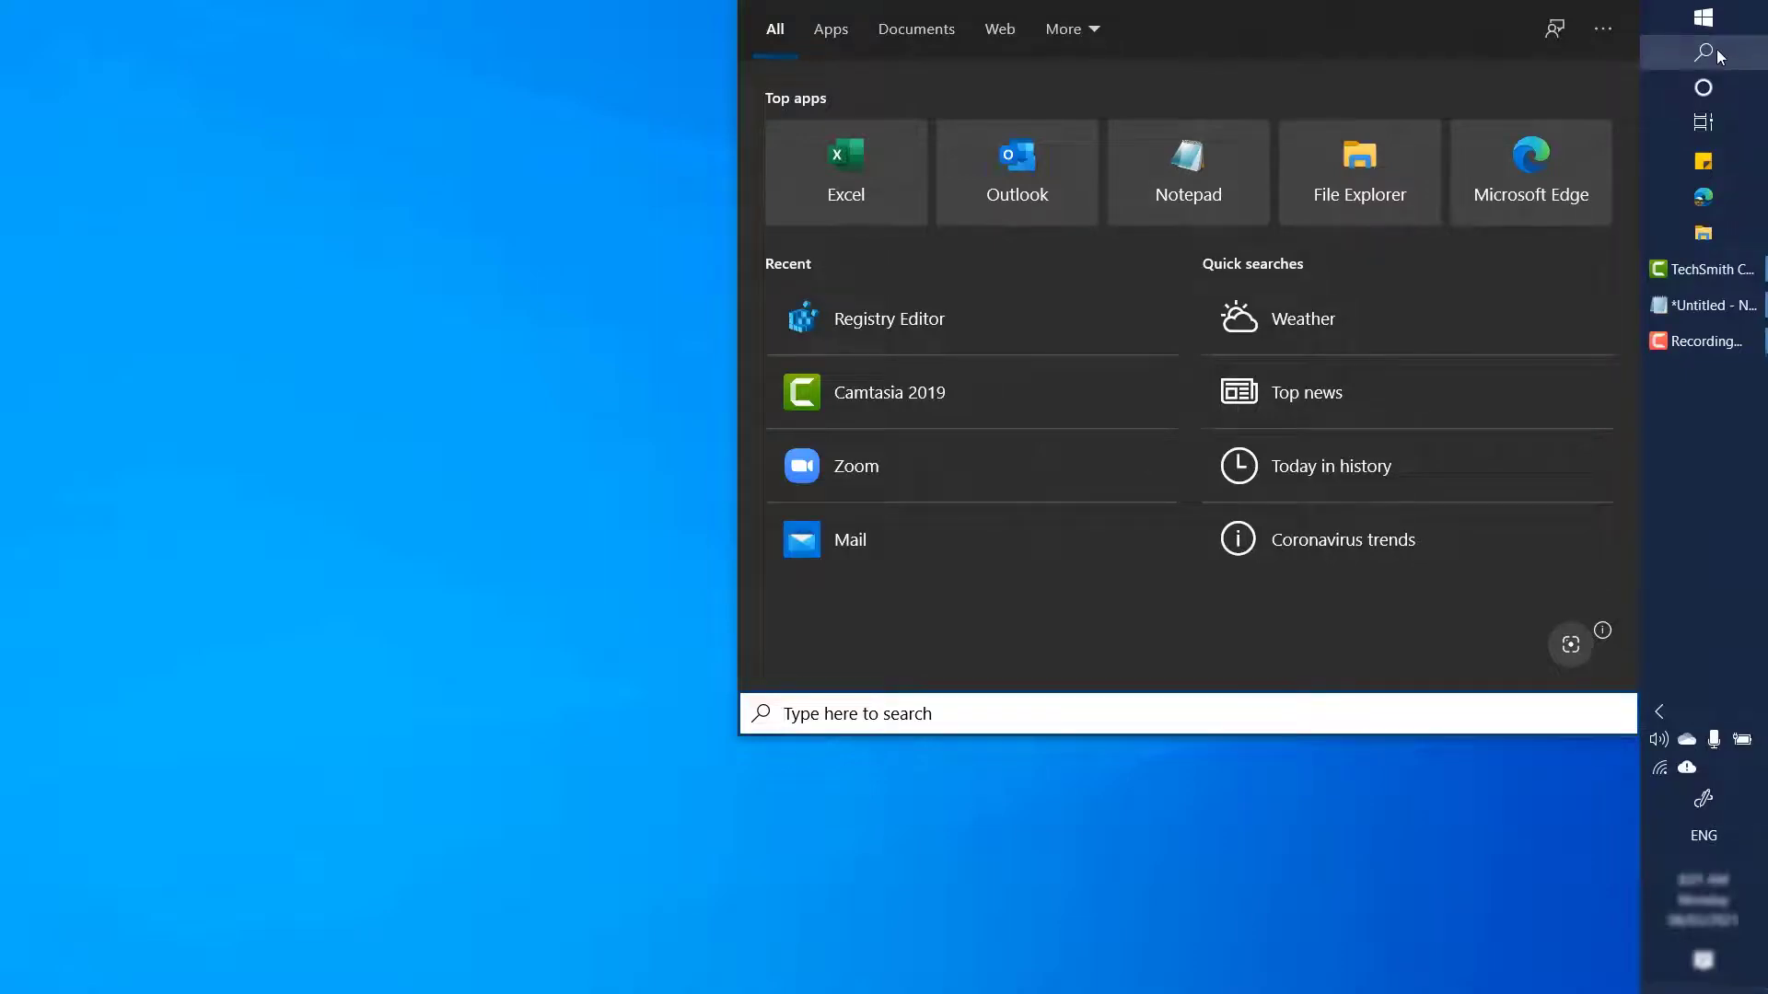
pyautogui.click(1717, 48)
pyautogui.click(1704, 50)
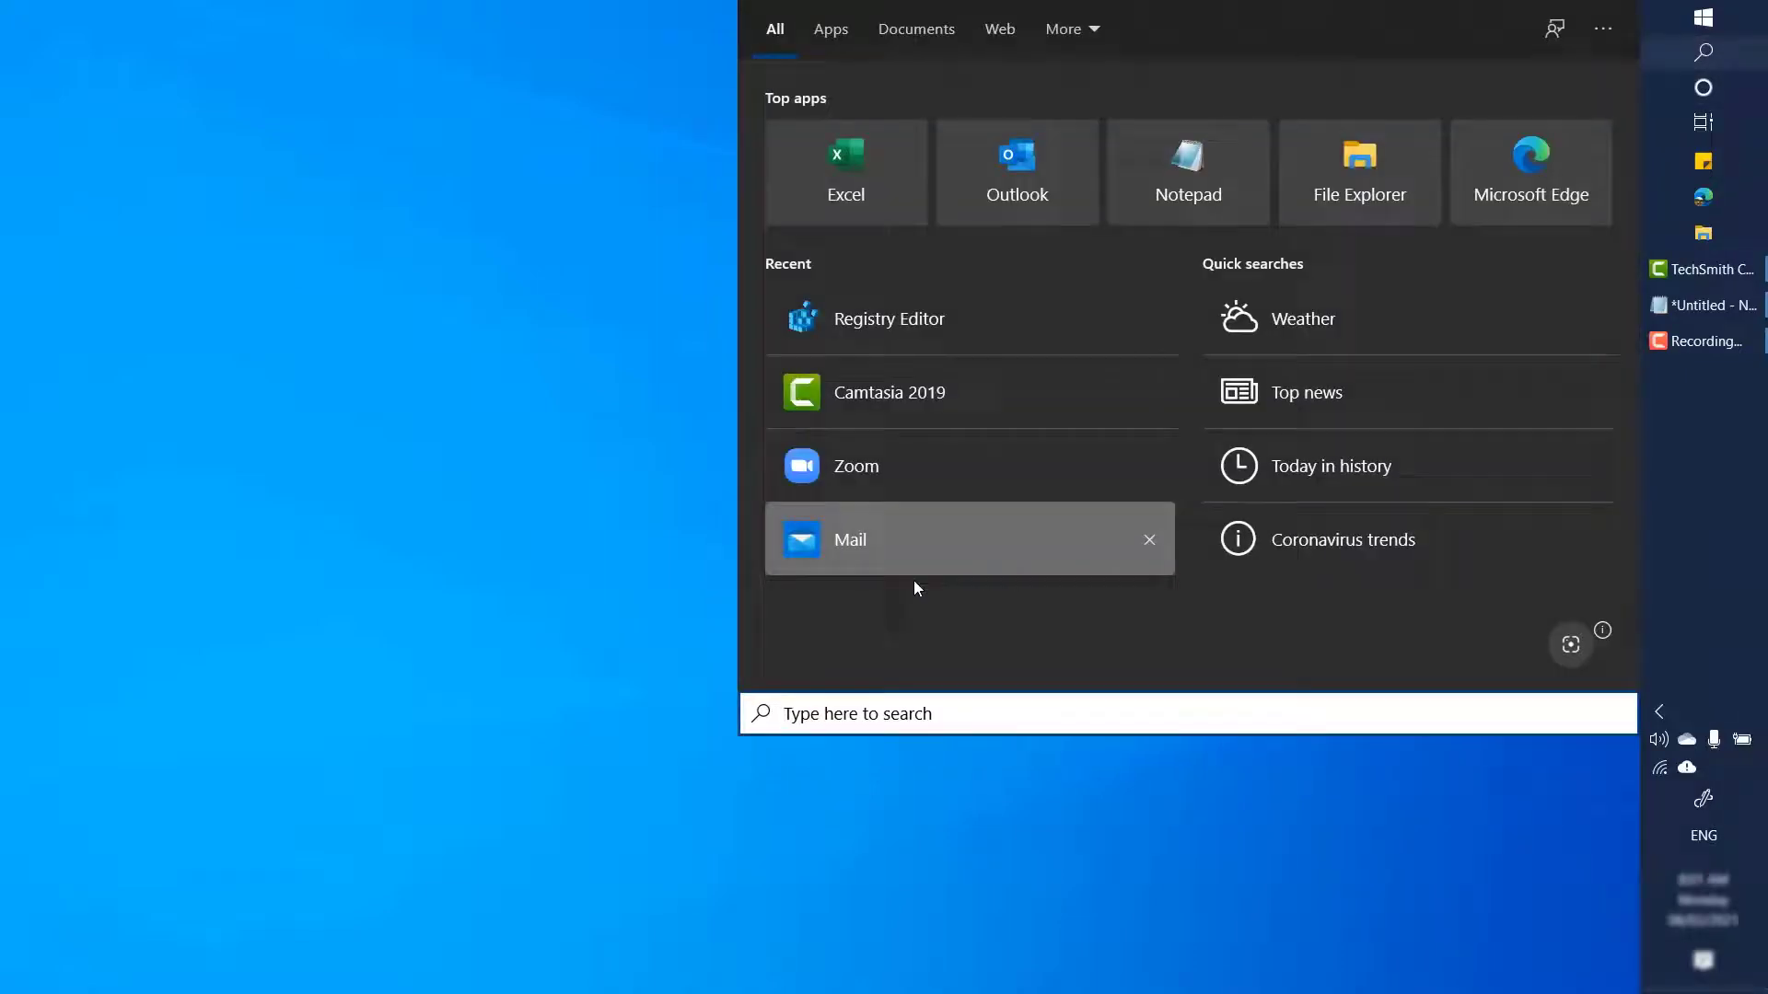
pyautogui.write('r')
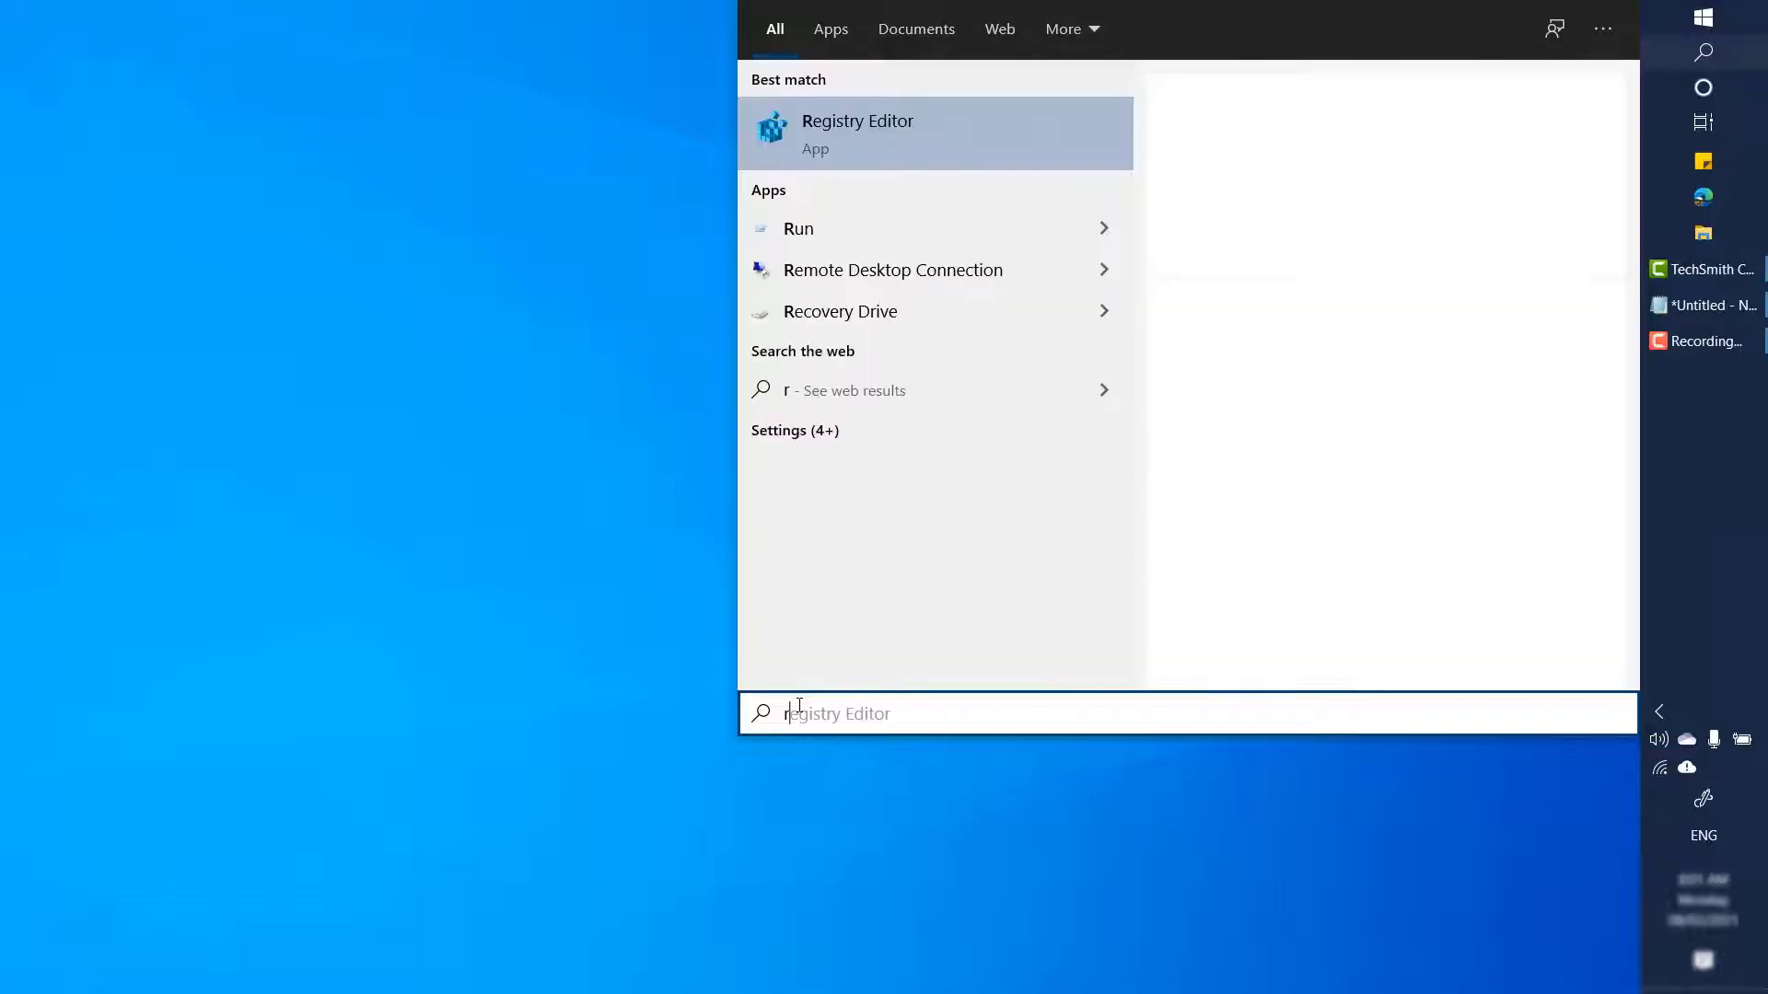
pyautogui.write('e')
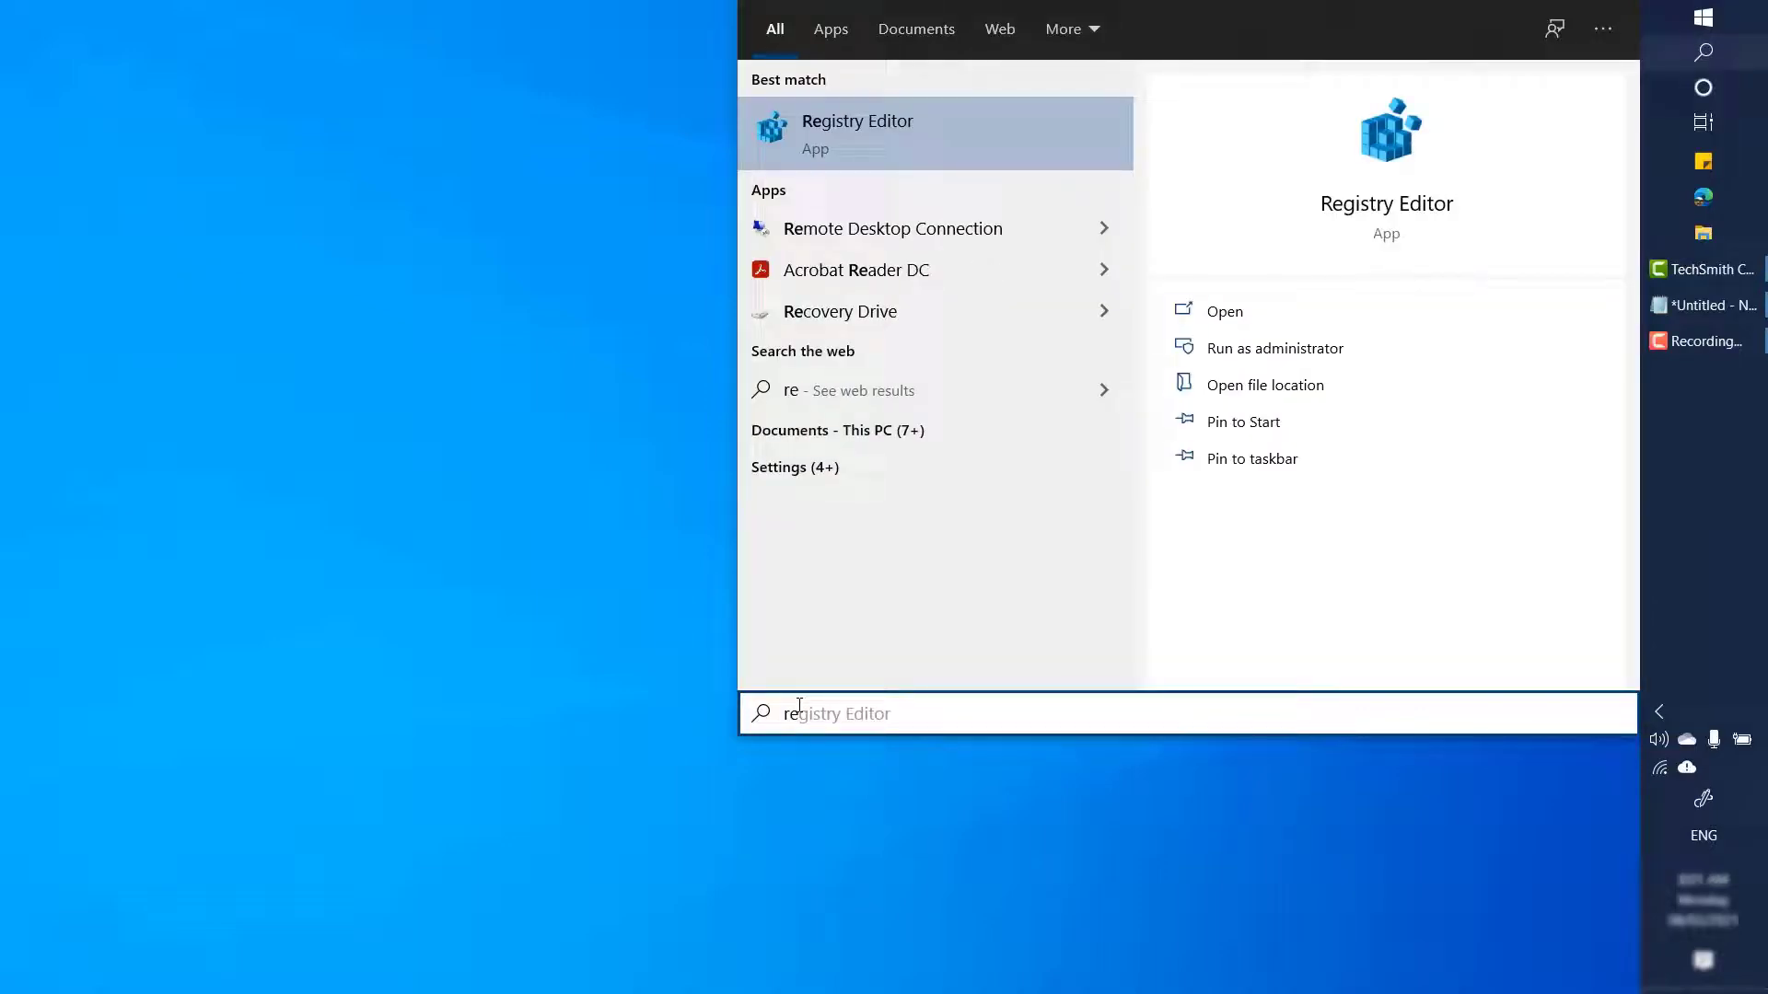
pyautogui.write('gis')
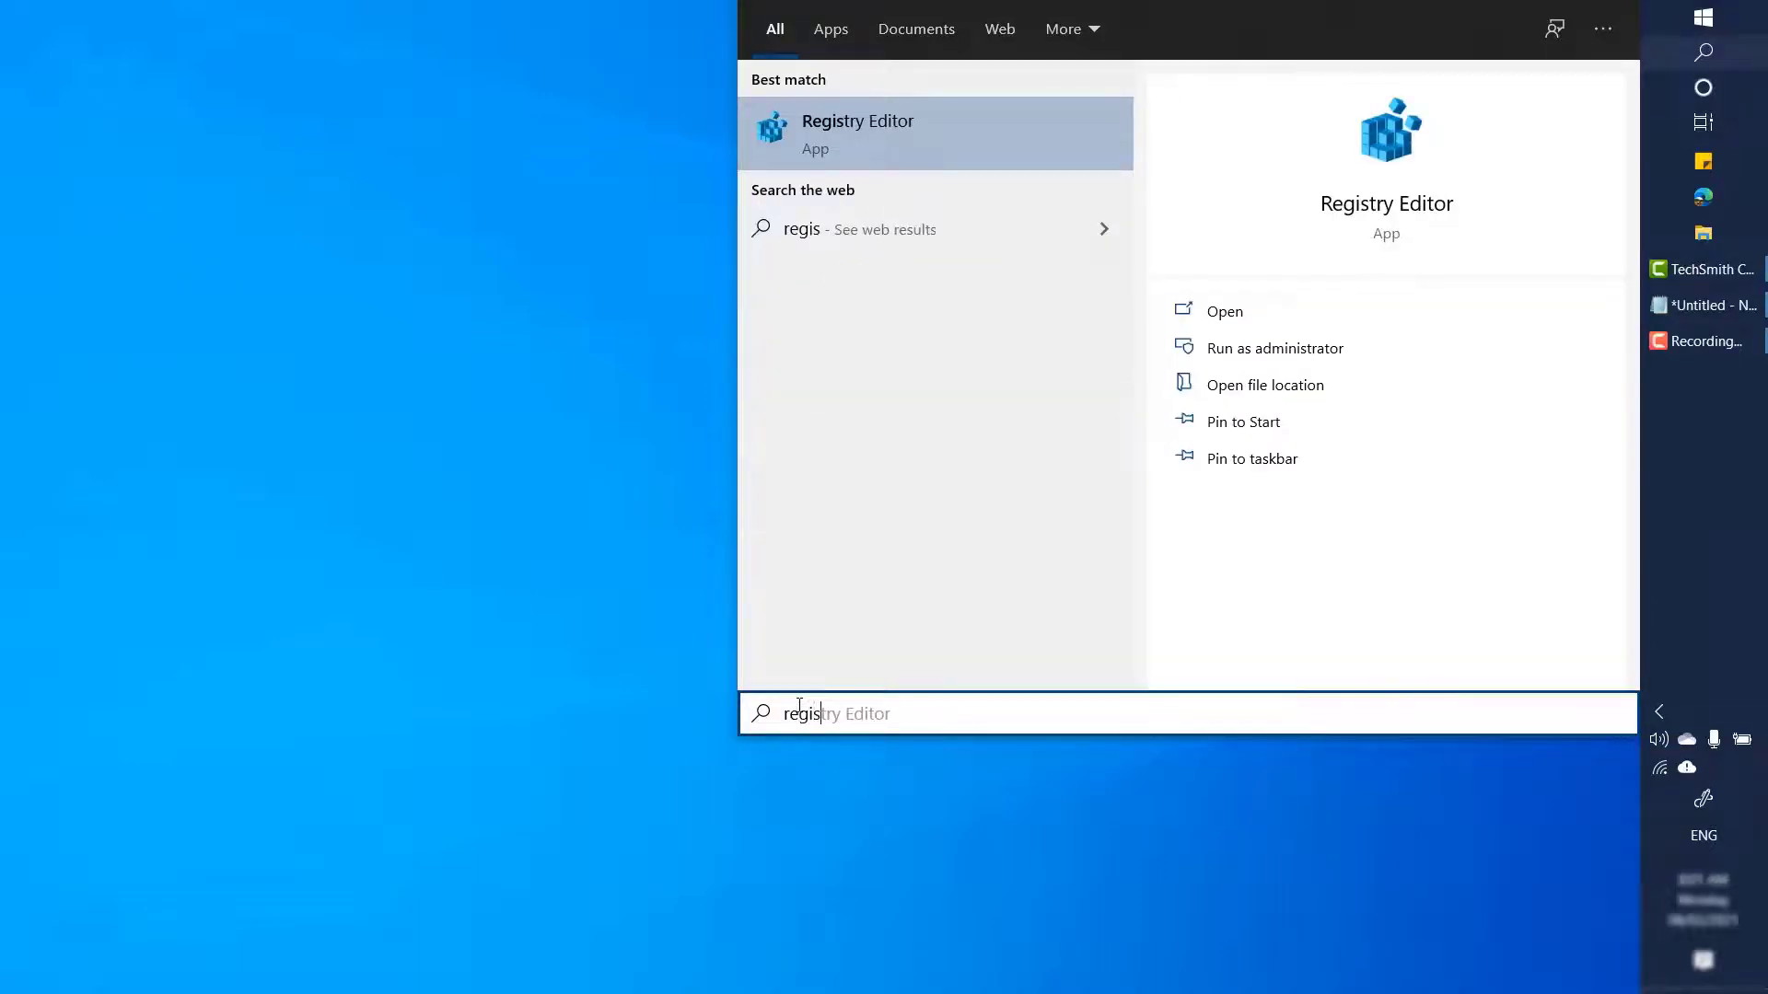
pyautogui.write('tre')
pyautogui.press('BackSpace')
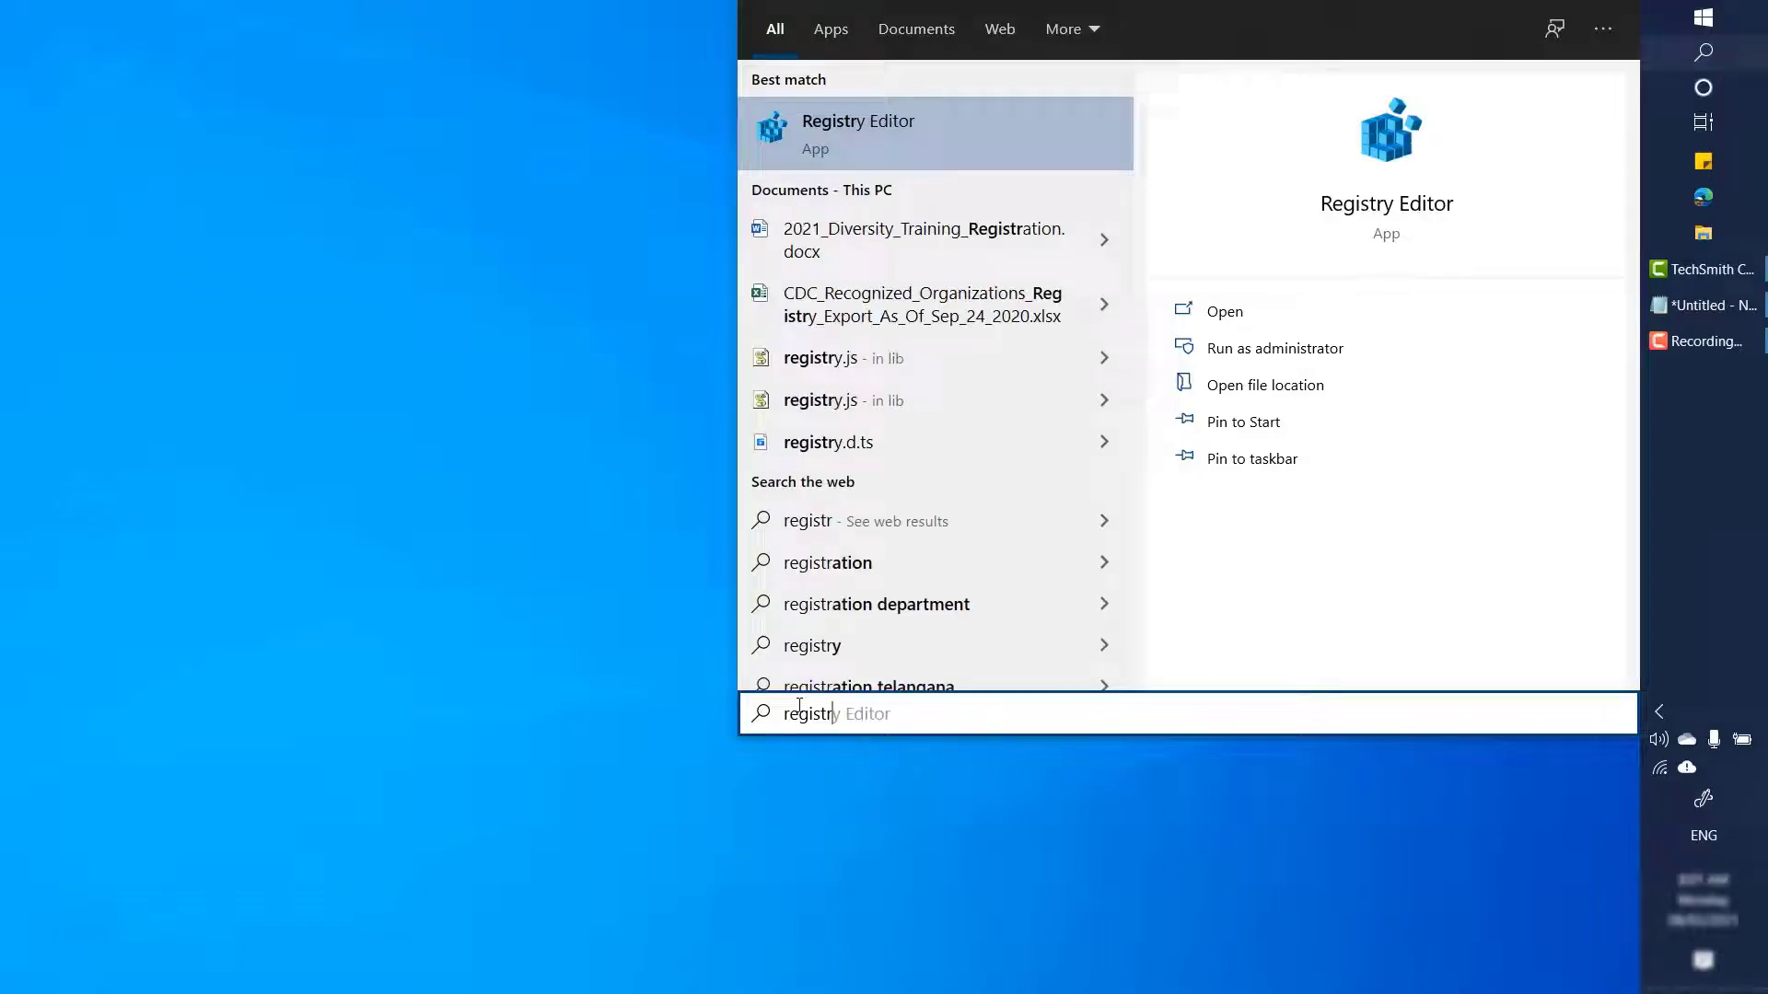
pyautogui.click(1424, 207)
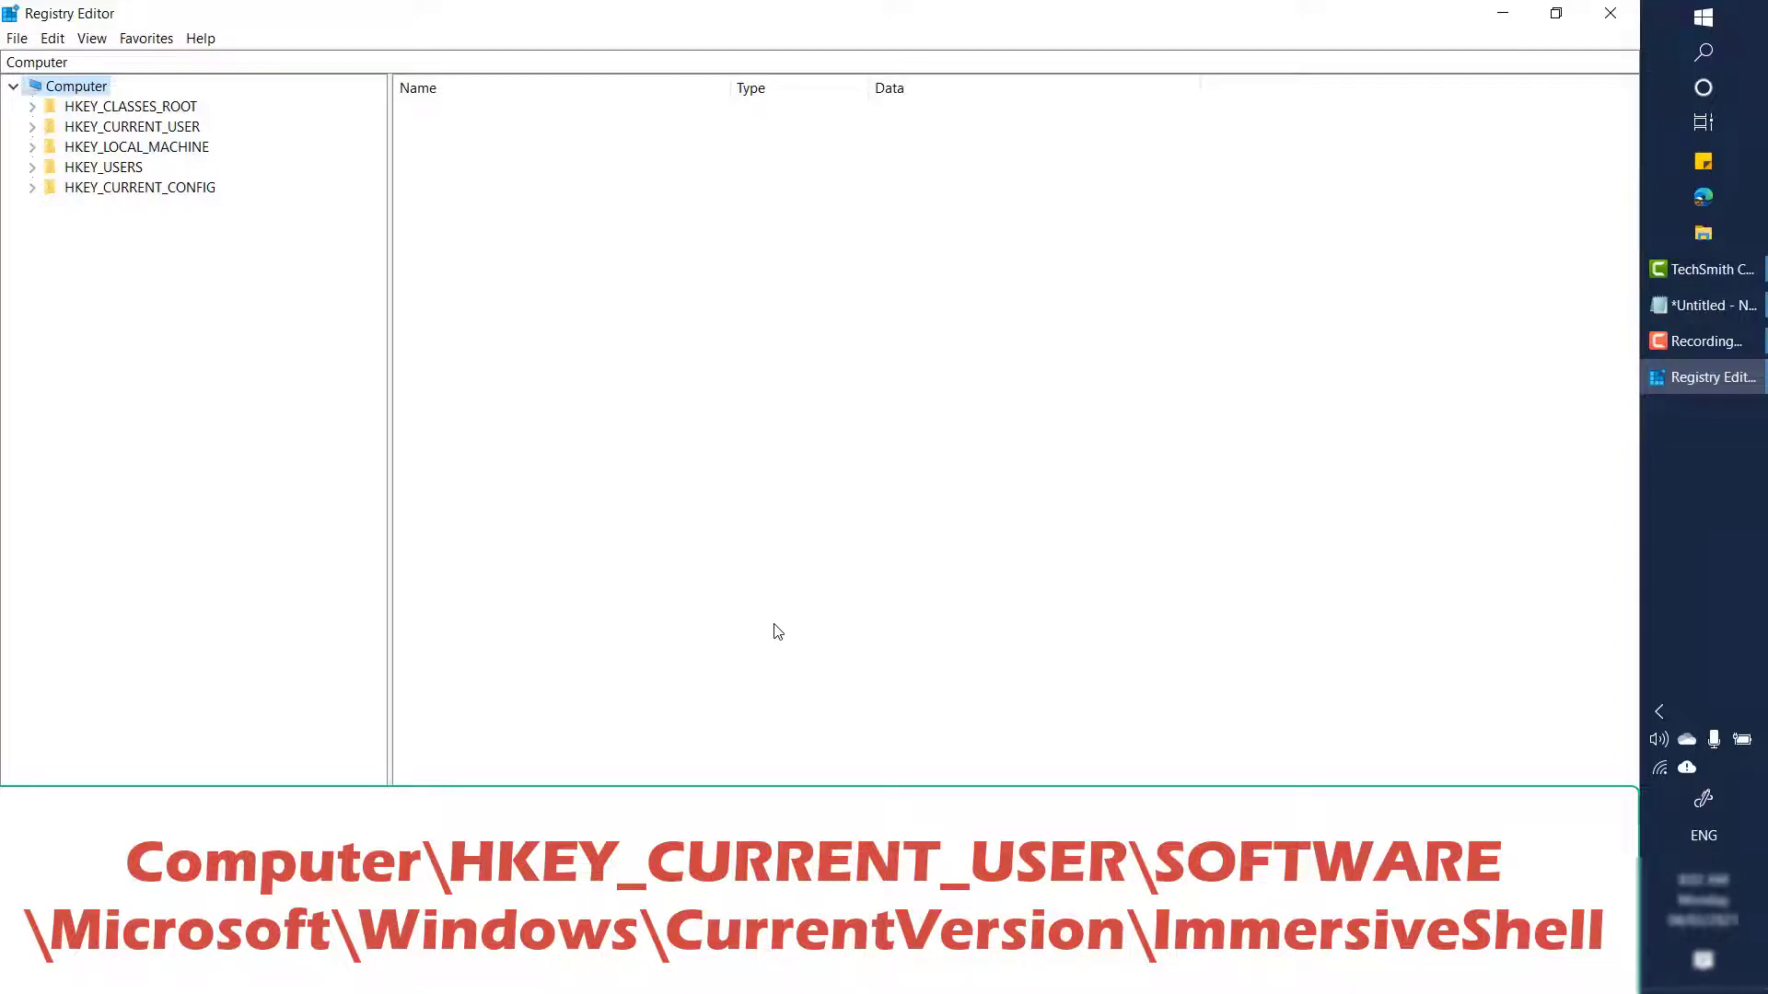
# - Expand HKEY_CURRENT_USER > SOFTWARE > Microsoft in the registry tree using the keyboard
pyautogui.press('Down')
pyautogui.press('Down')
pyautogui.press('Down')
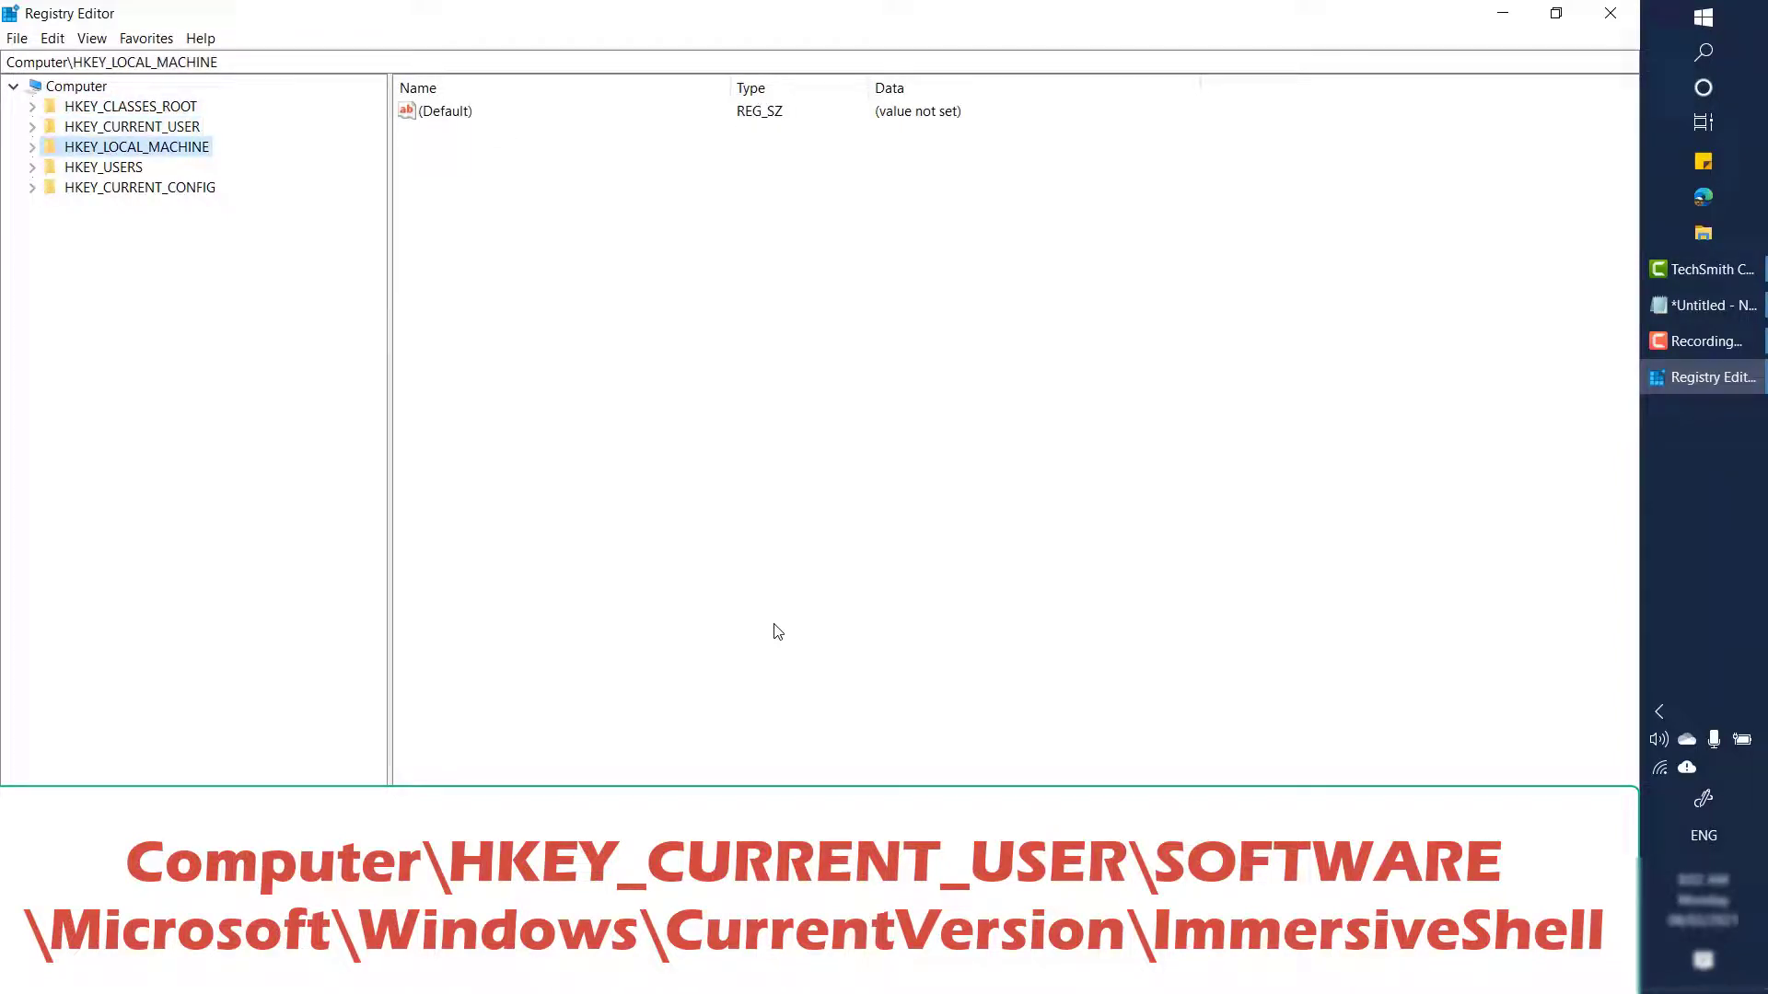
pyautogui.press('Up')
pyautogui.press('Right')
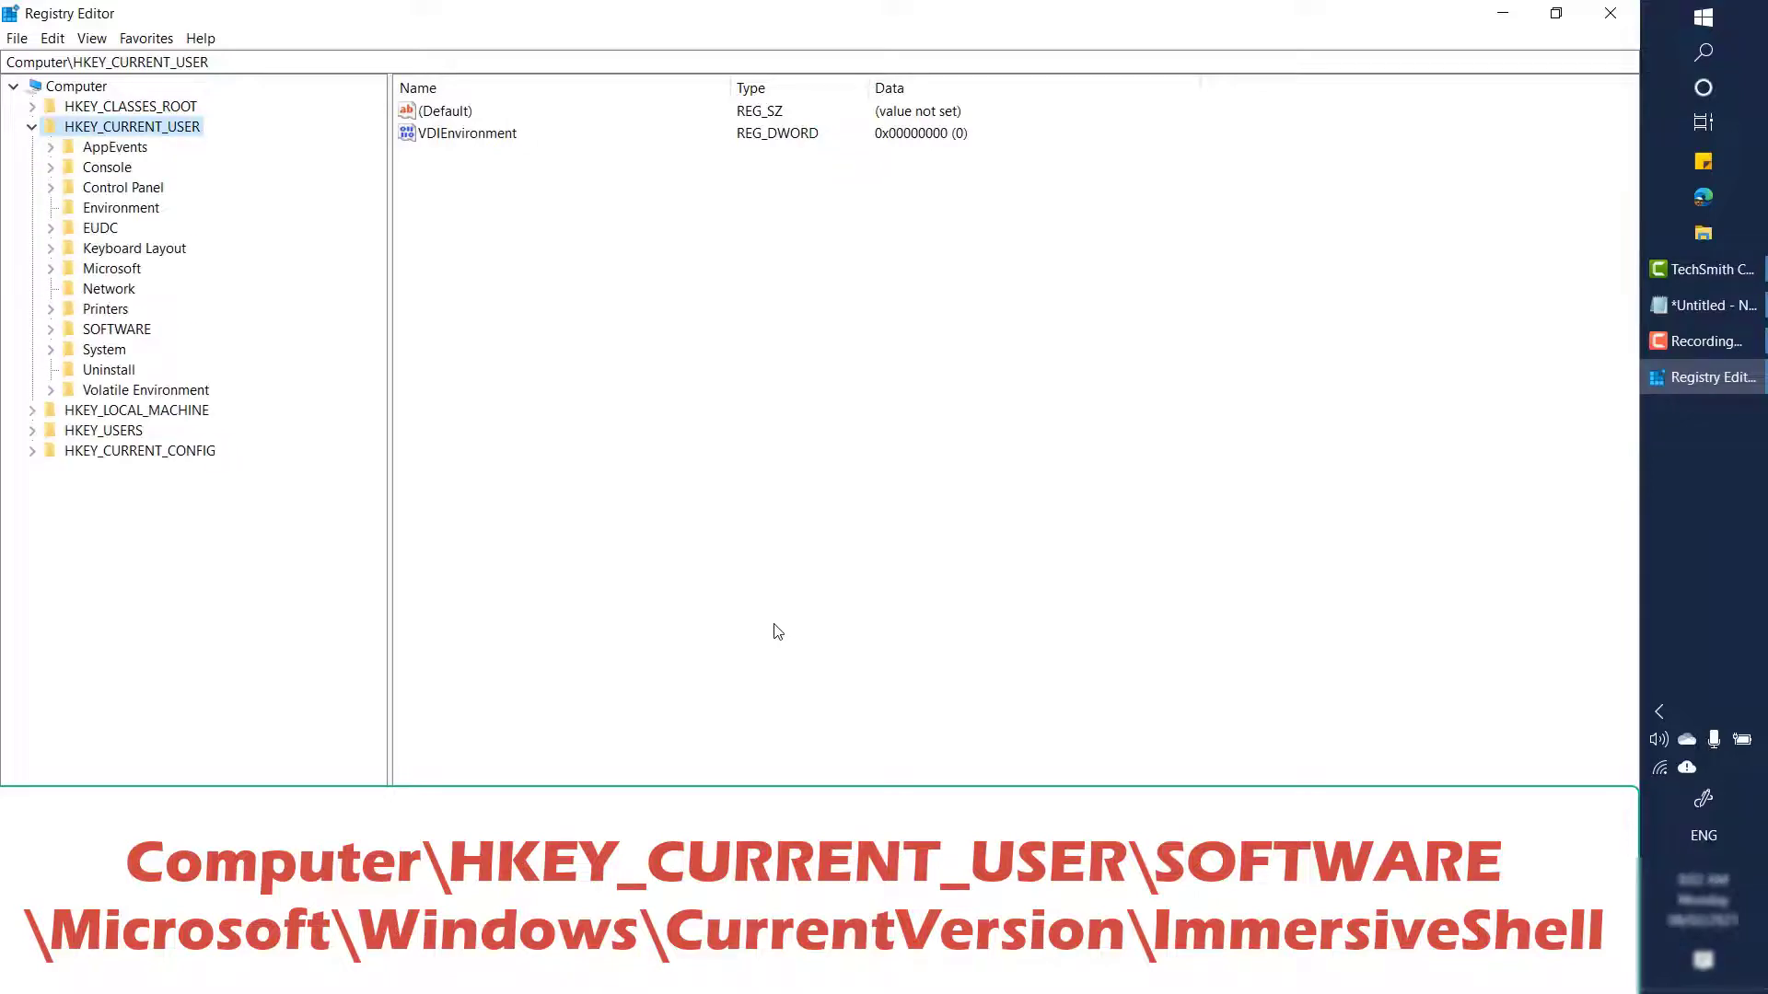
pyautogui.press('Down')
pyautogui.press('Down')
pyautogui.press('Down')
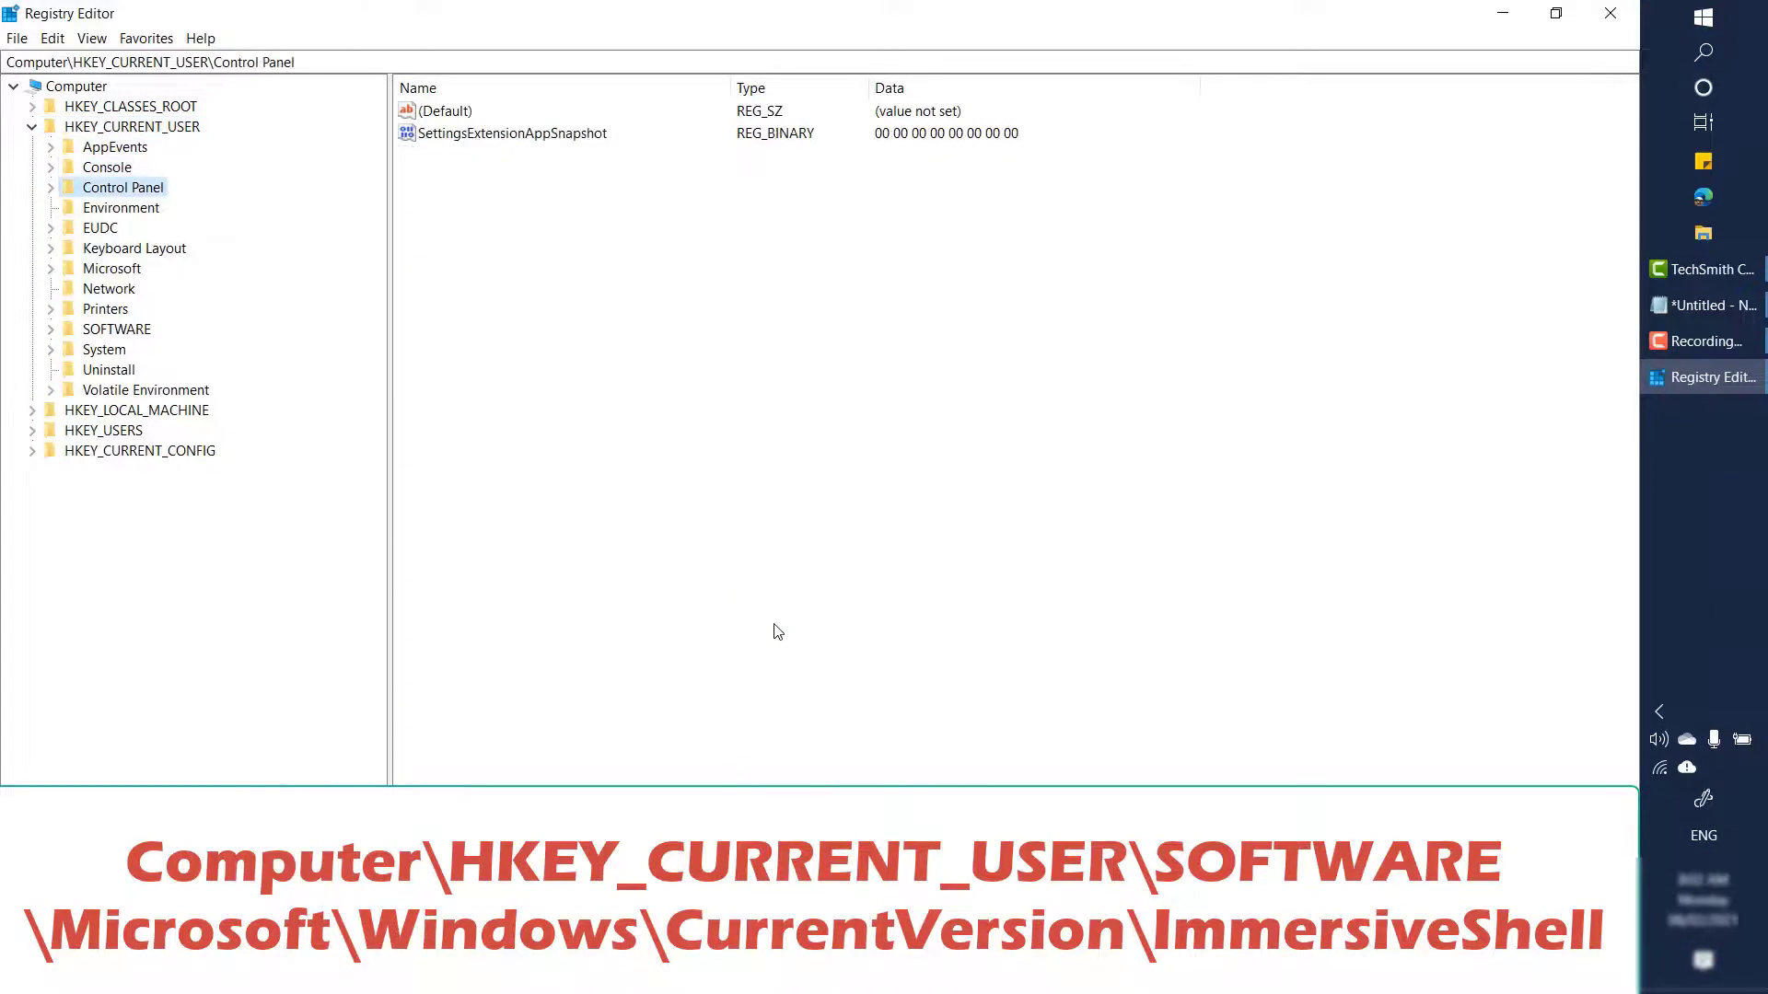
pyautogui.press('Down')
pyautogui.press('Down')
pyautogui.press('Down')
pyautogui.press('Down')
pyautogui.press('Down')
pyautogui.press('Down')
pyautogui.press('Down')
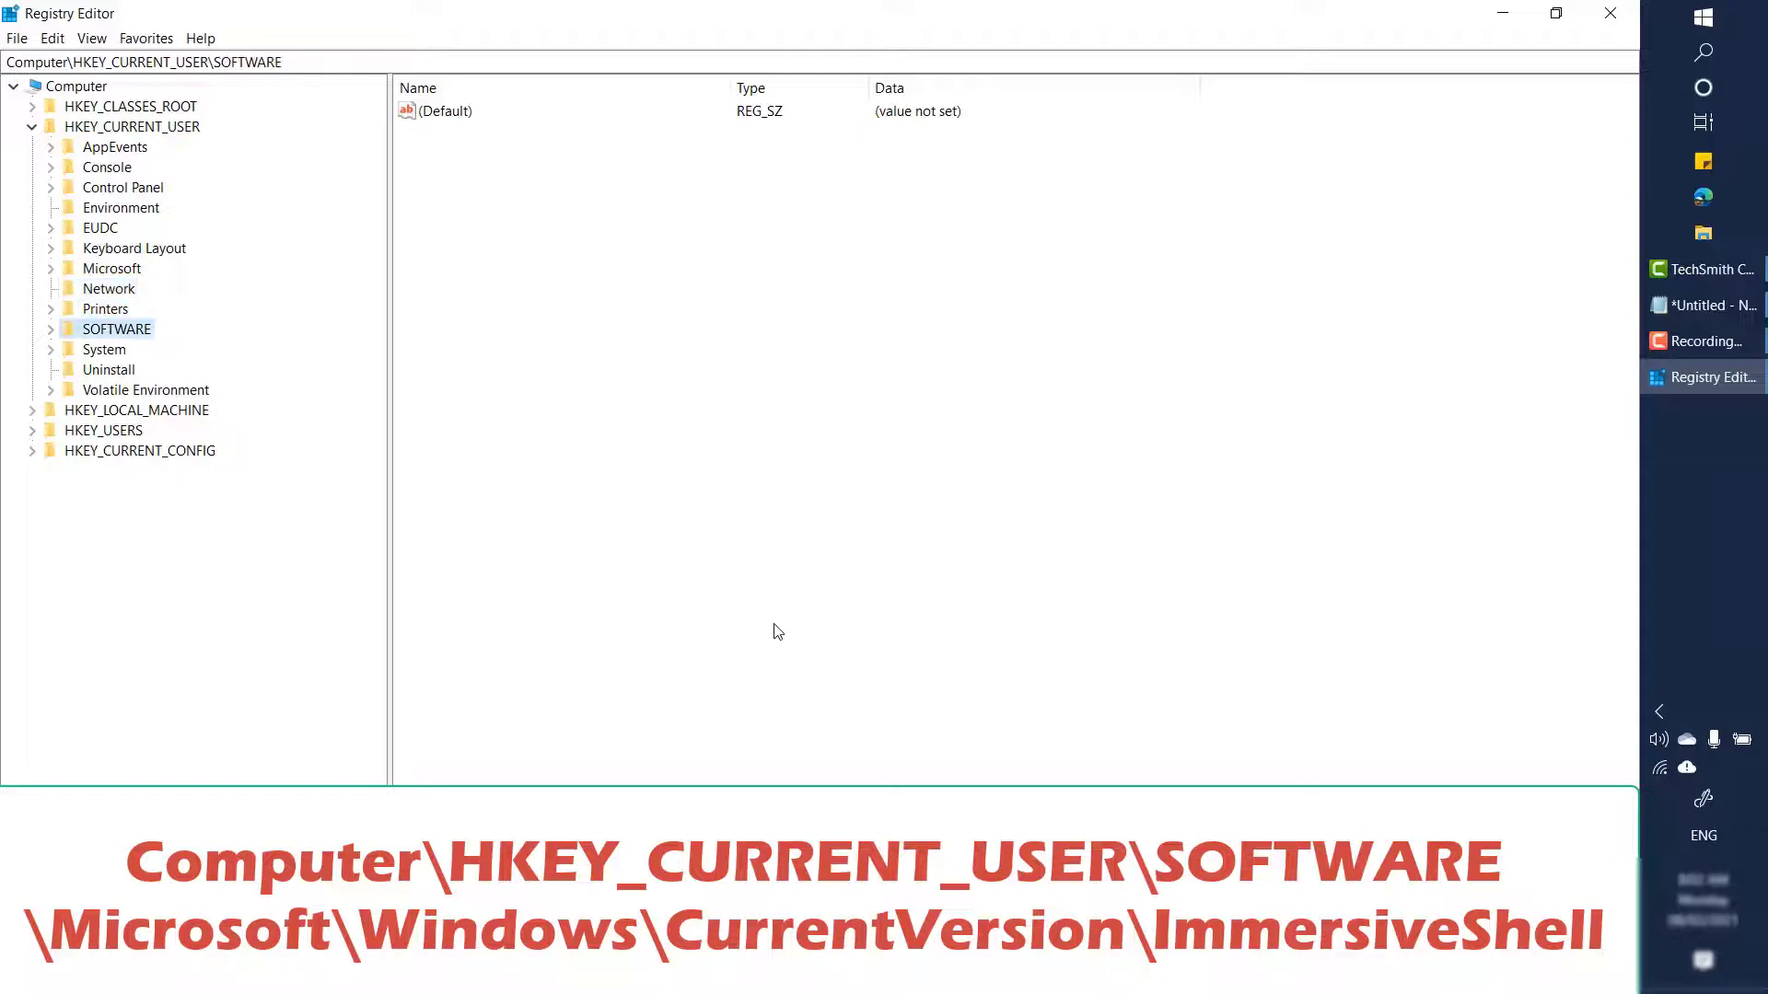
pyautogui.press('Right')
pyautogui.press('Down')
pyautogui.press('Down')
pyautogui.press('Down')
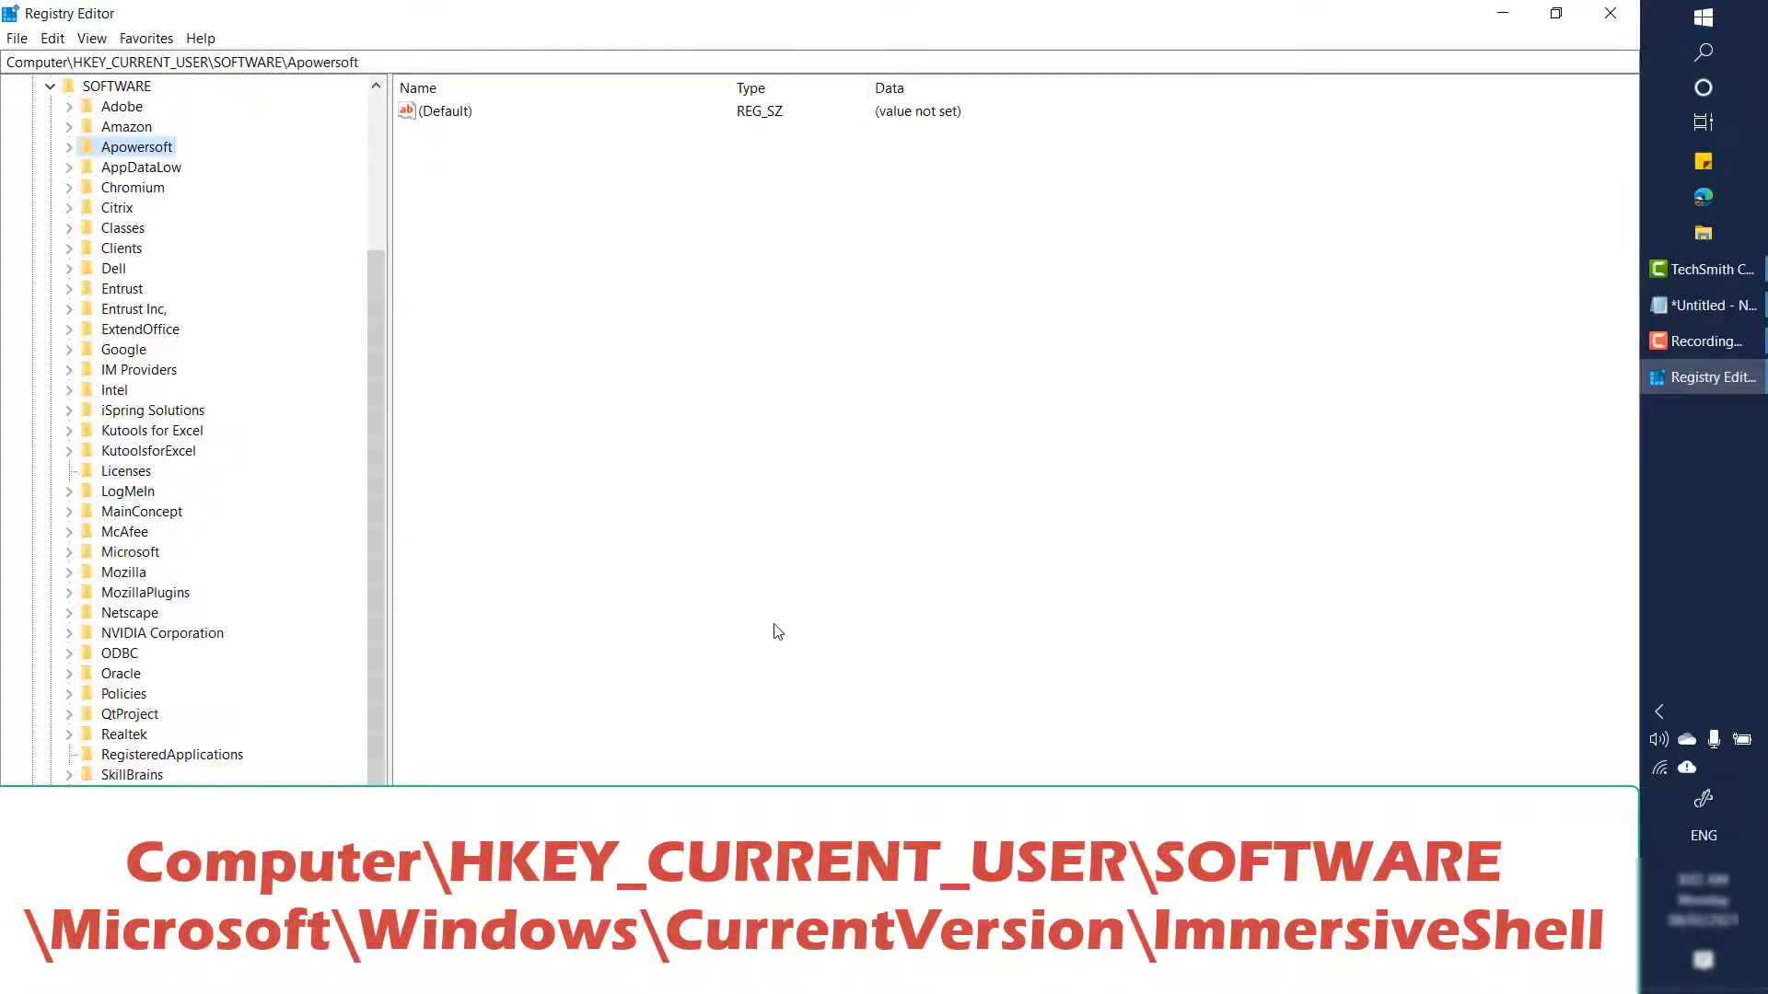
pyautogui.press('m')
pyautogui.press('i')
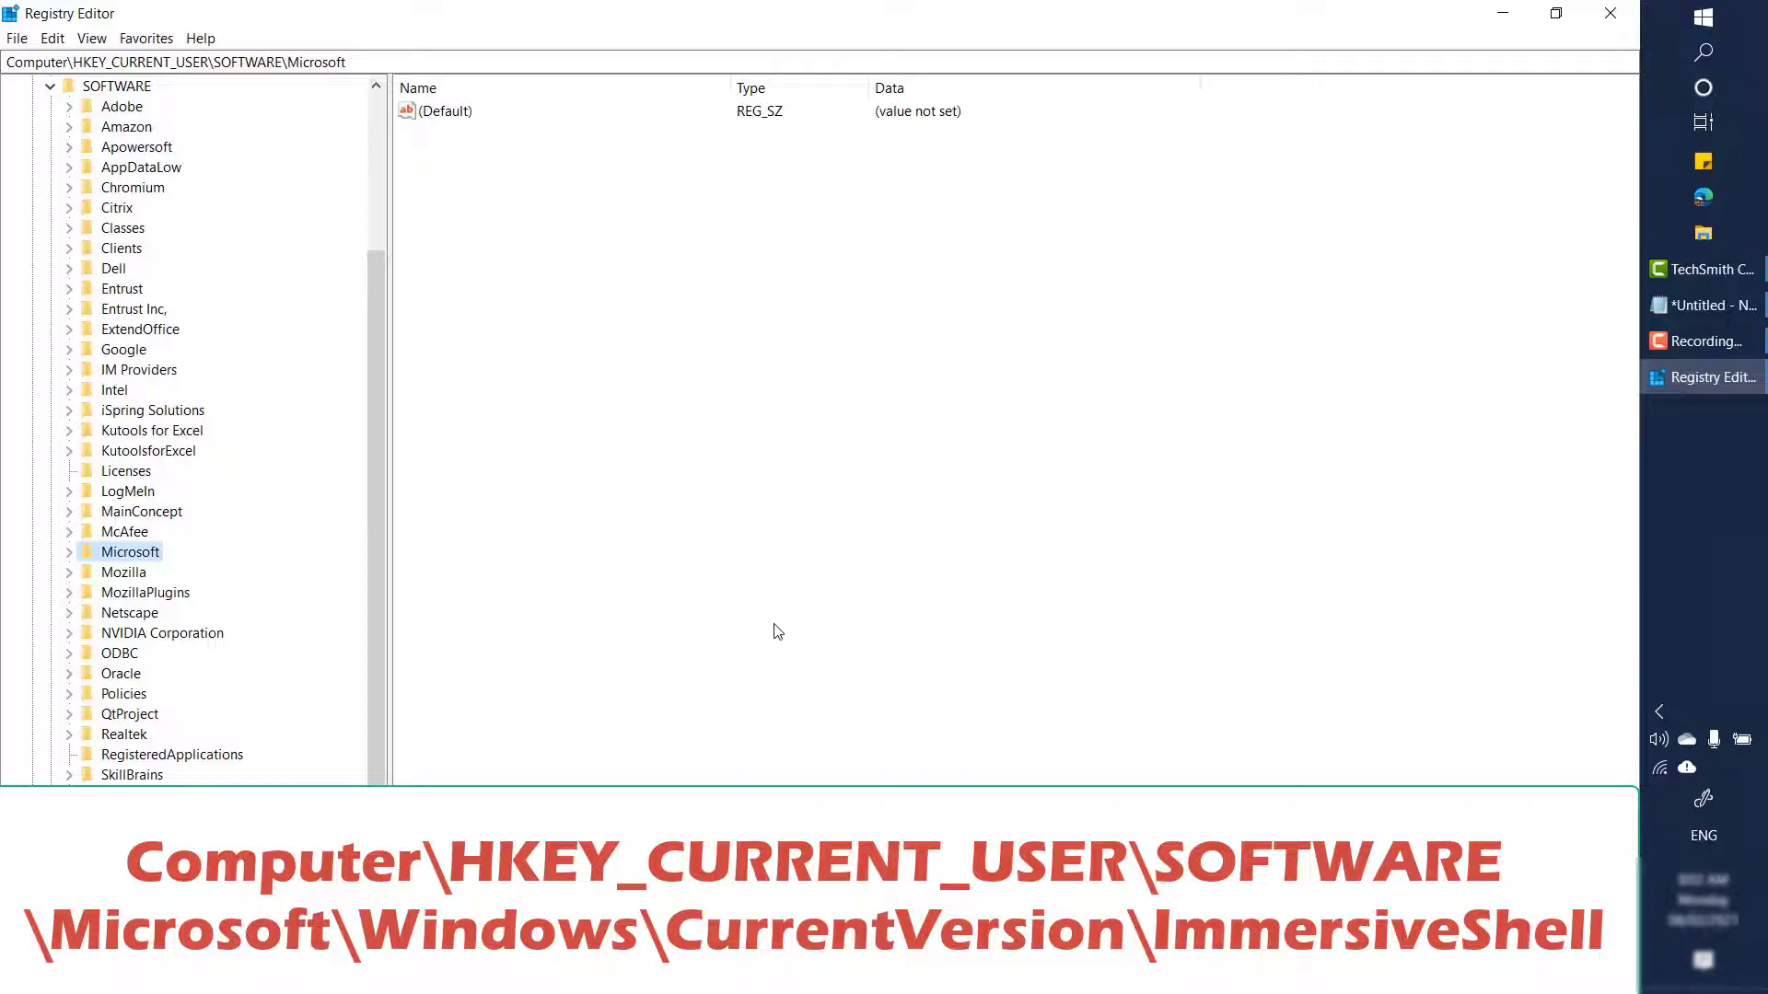
pyautogui.press('Right')
pyautogui.press('Down')
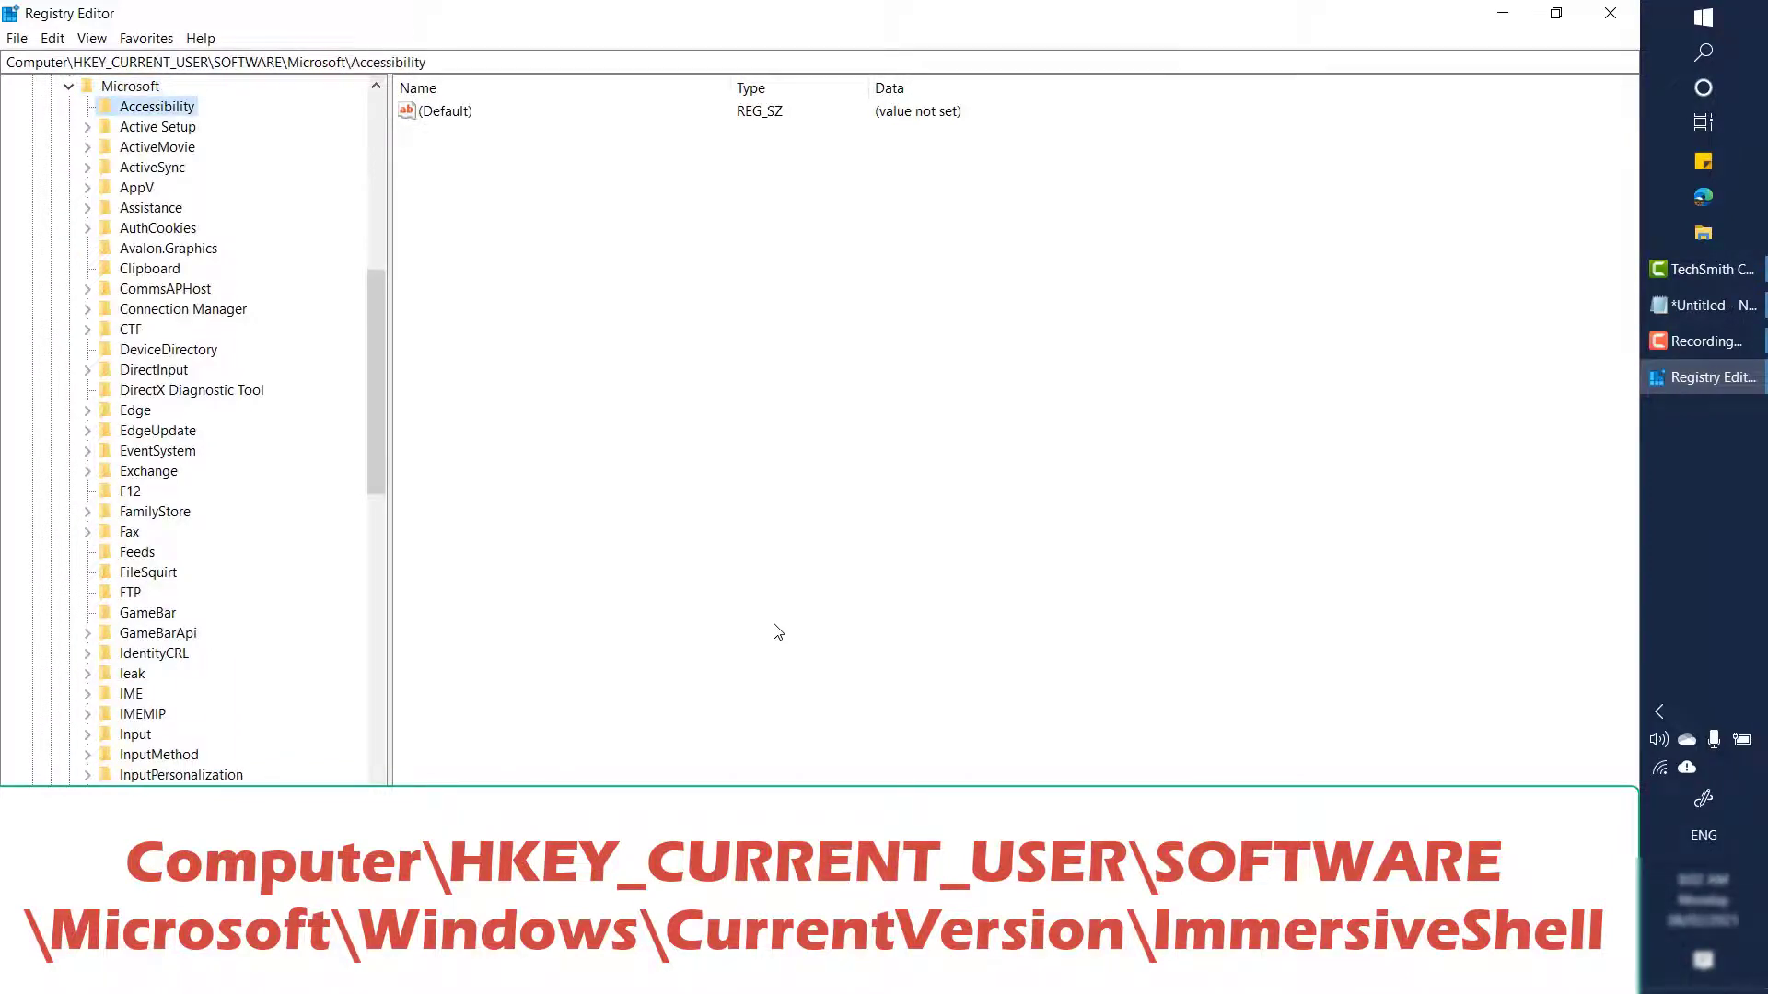
# - Continue through Windows > CurrentVersion and select the ImmersiveShell key showing TabletMode
pyautogui.press('w')
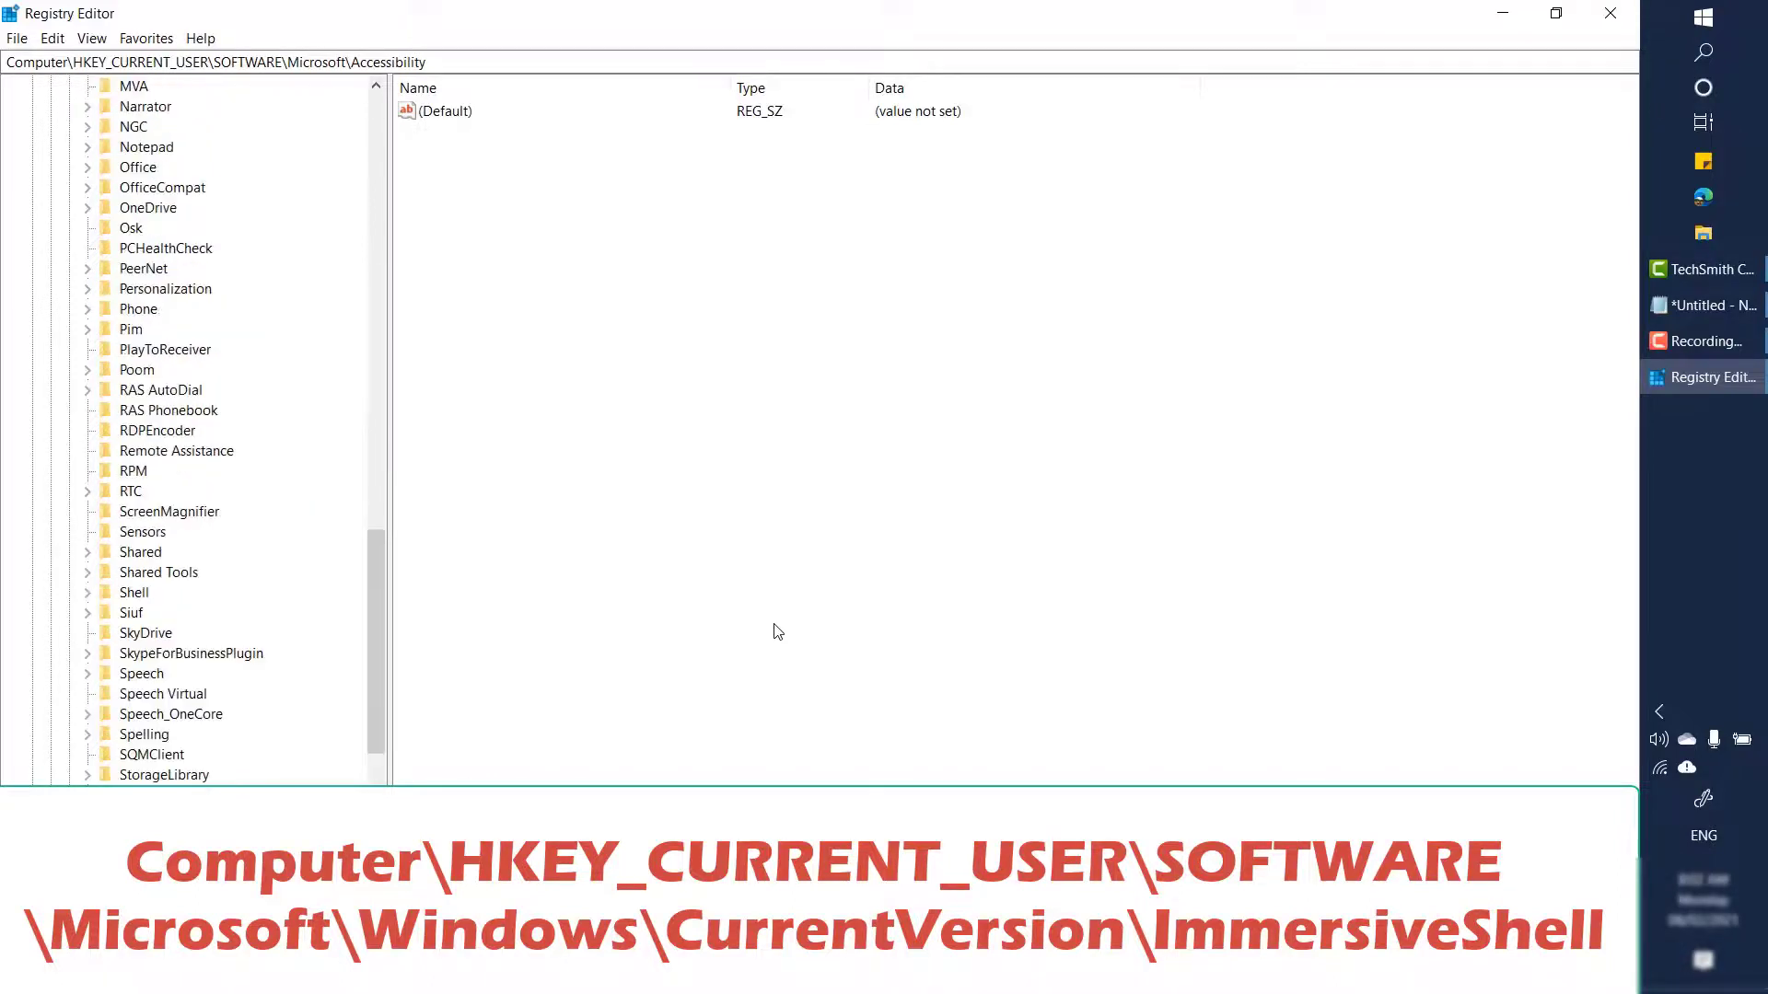
pyautogui.press('Down')
pyautogui.press('Down')
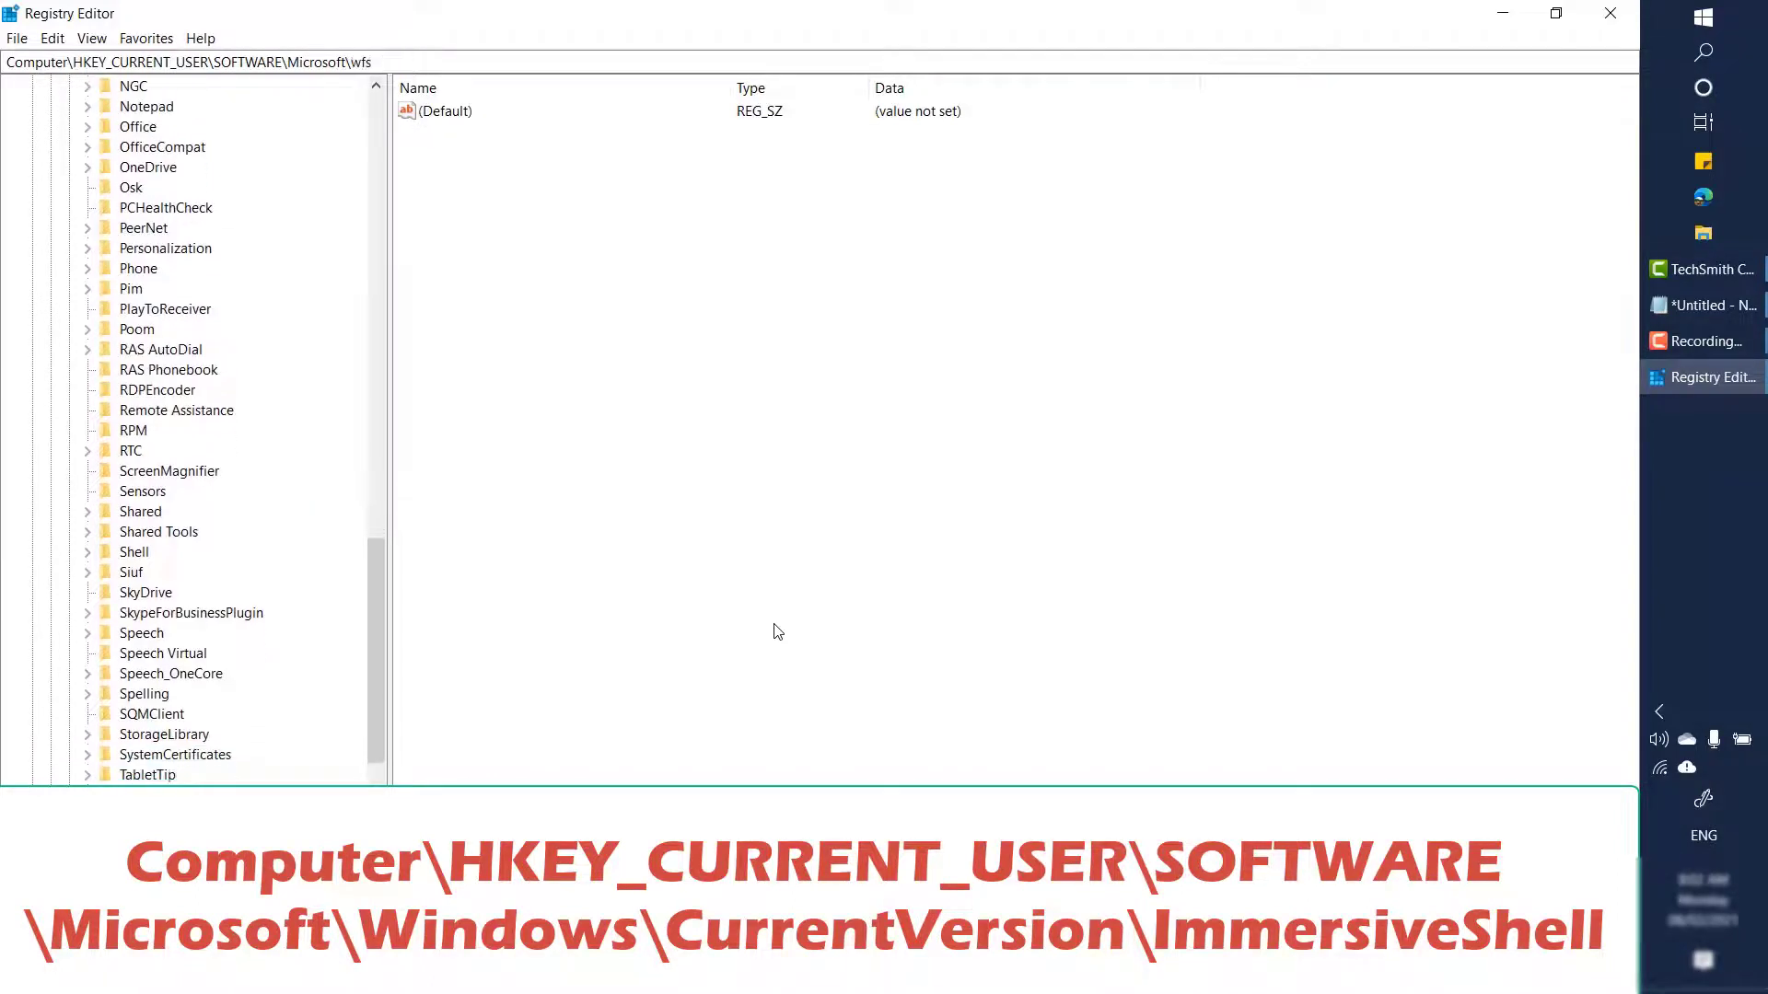
pyautogui.press('Down')
pyautogui.press('Down')
pyautogui.press('Up')
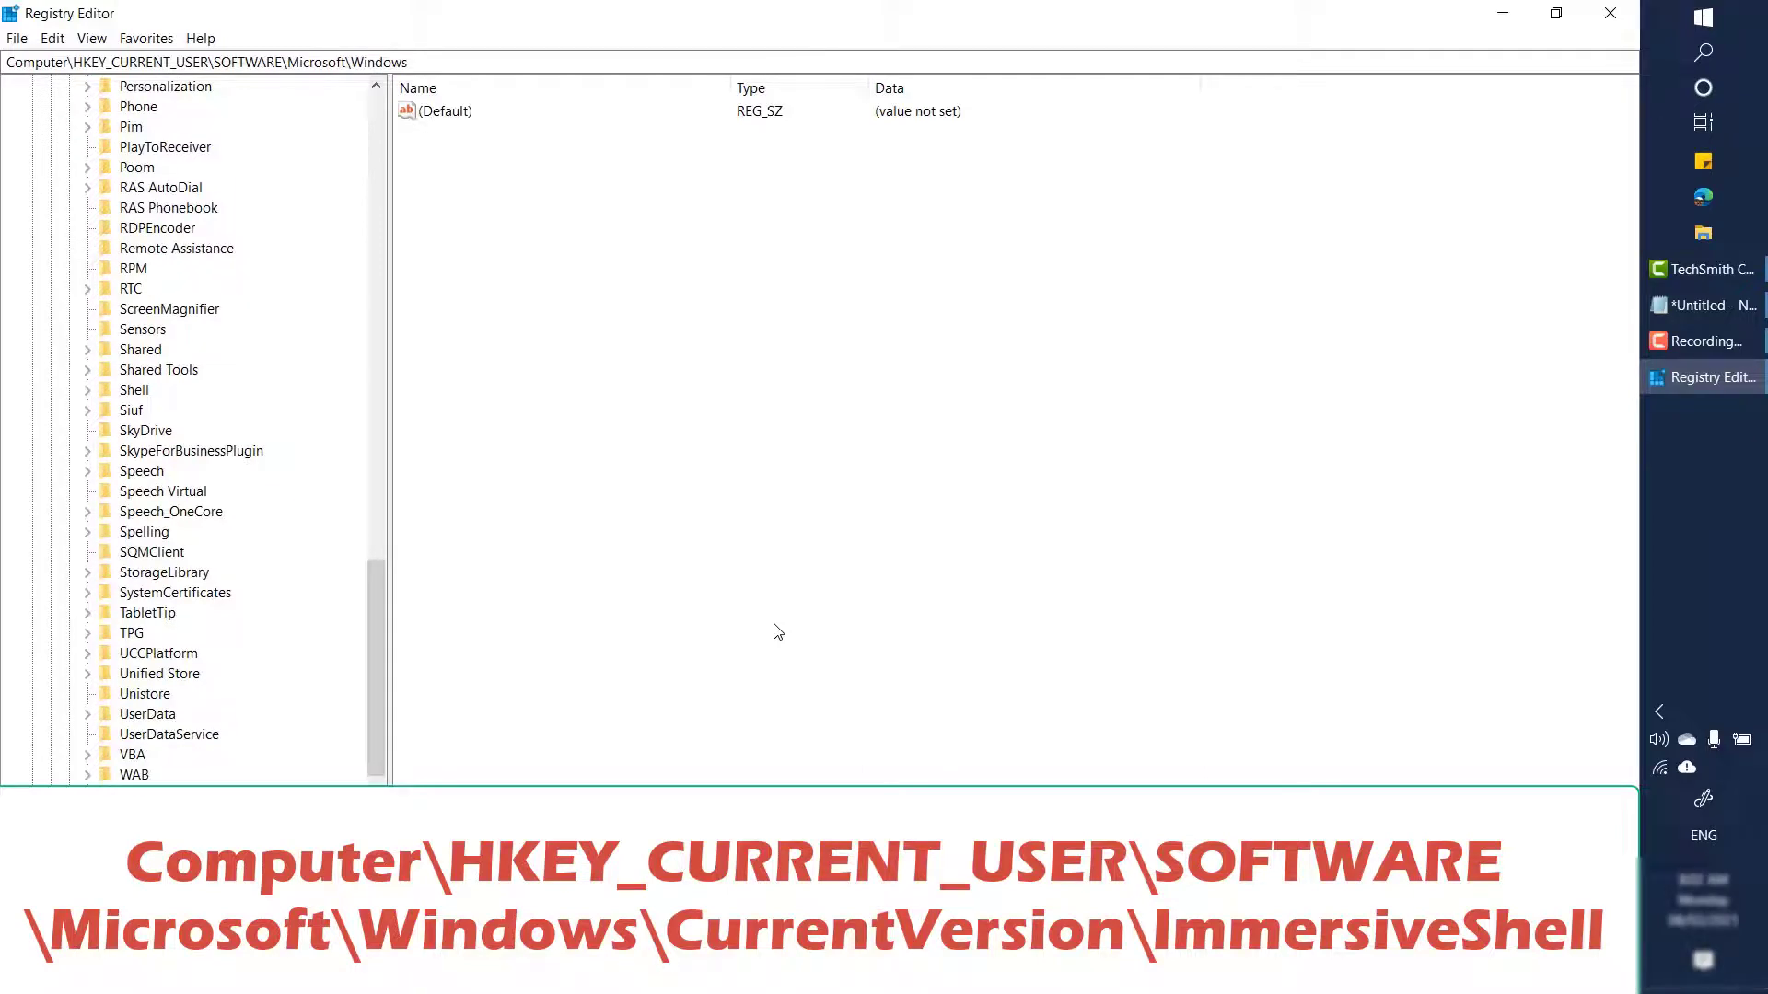
pyautogui.press('Right')
pyautogui.press('Right')
pyautogui.press('Down')
pyautogui.press('Right')
pyautogui.press('Right')
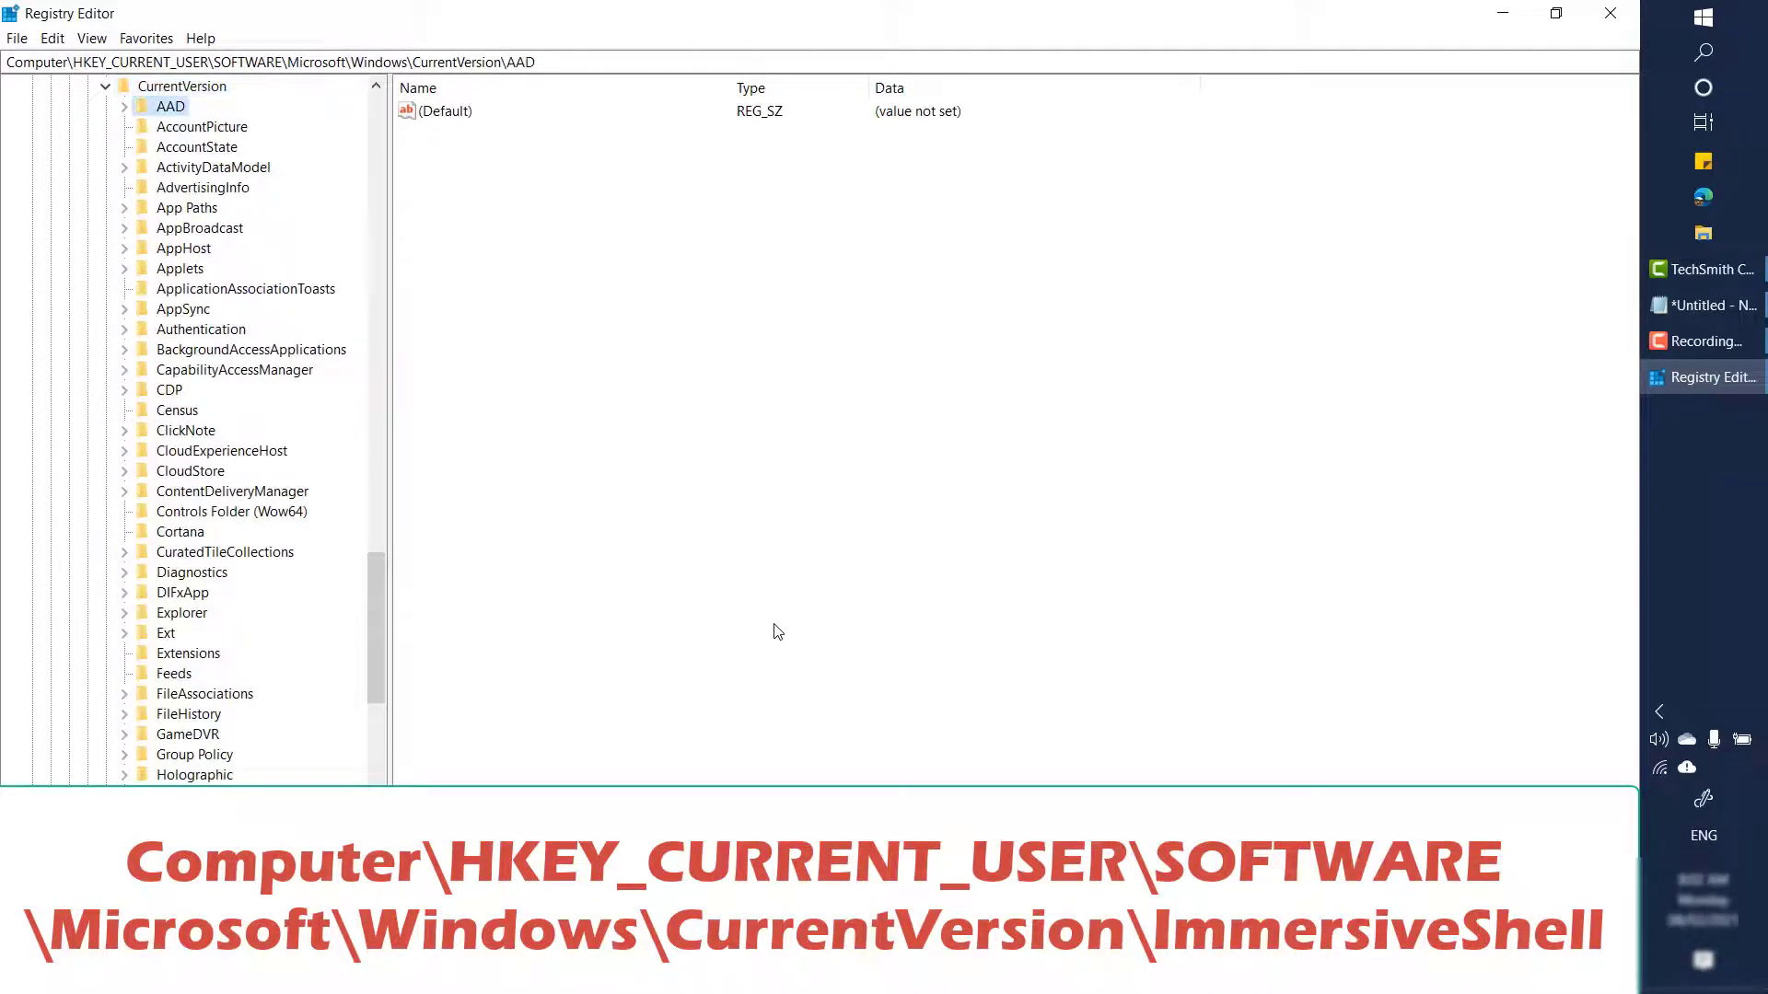
pyautogui.press('Down')
pyautogui.press('Down')
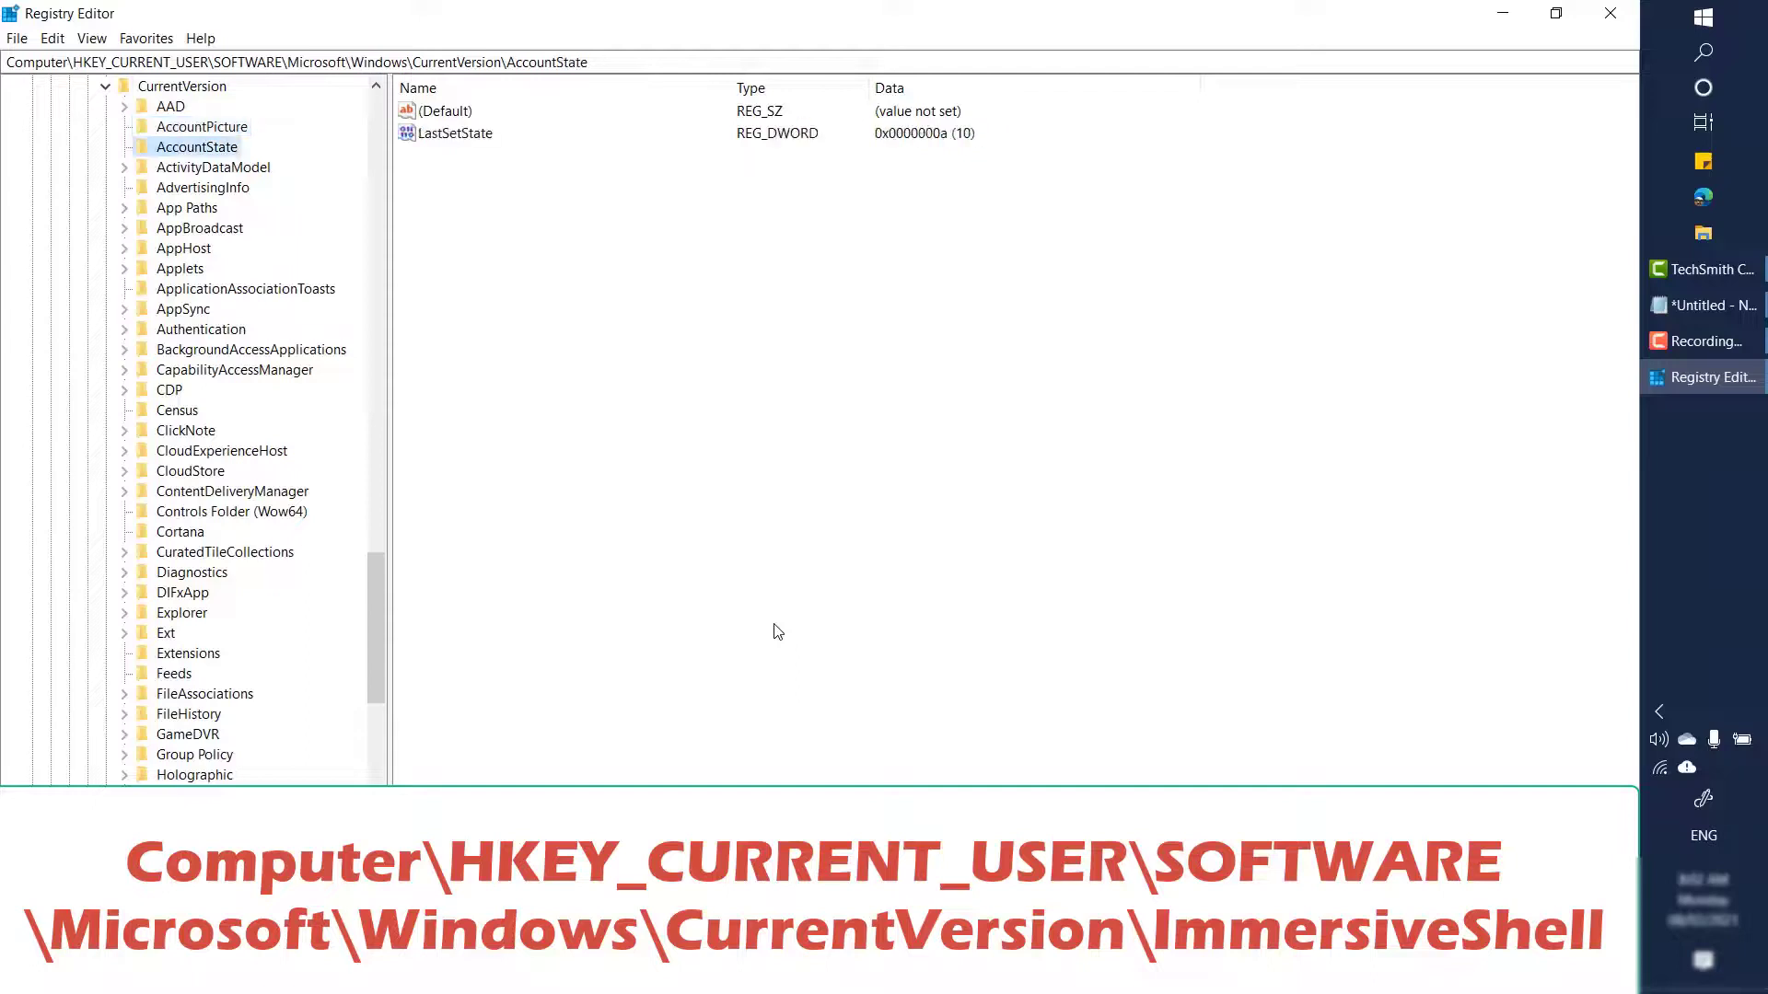
pyautogui.press('i')
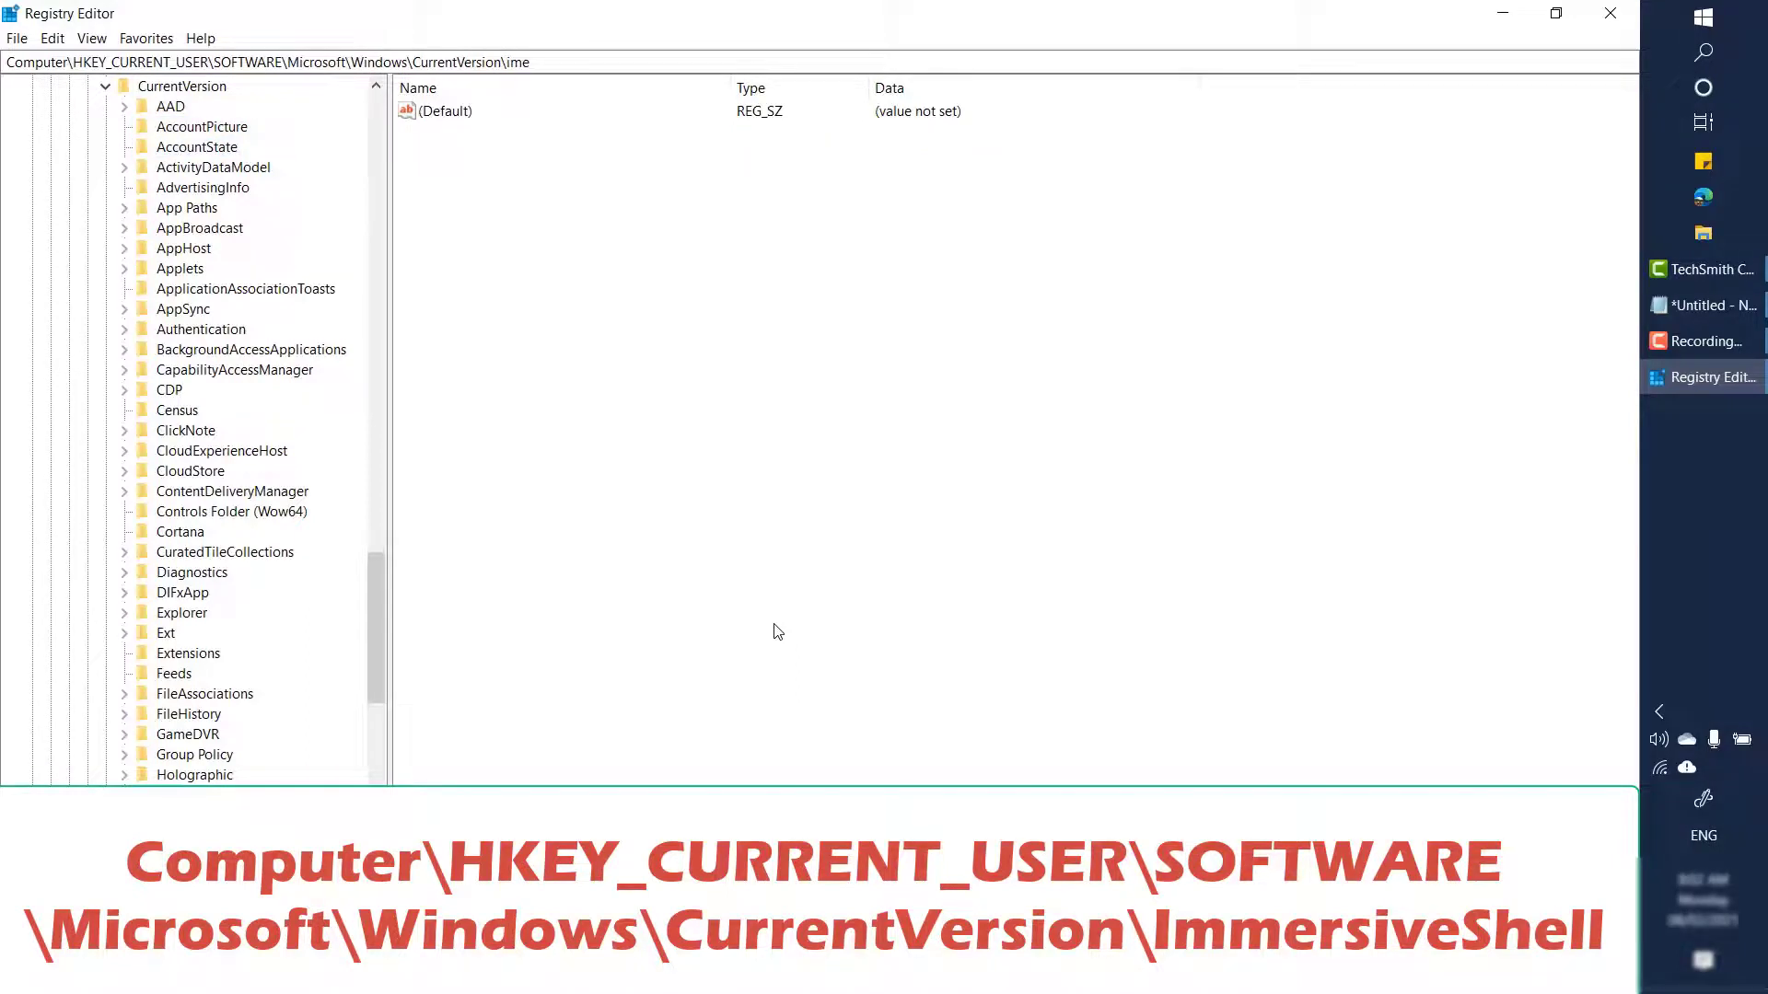
pyautogui.write('mmersiveShell')
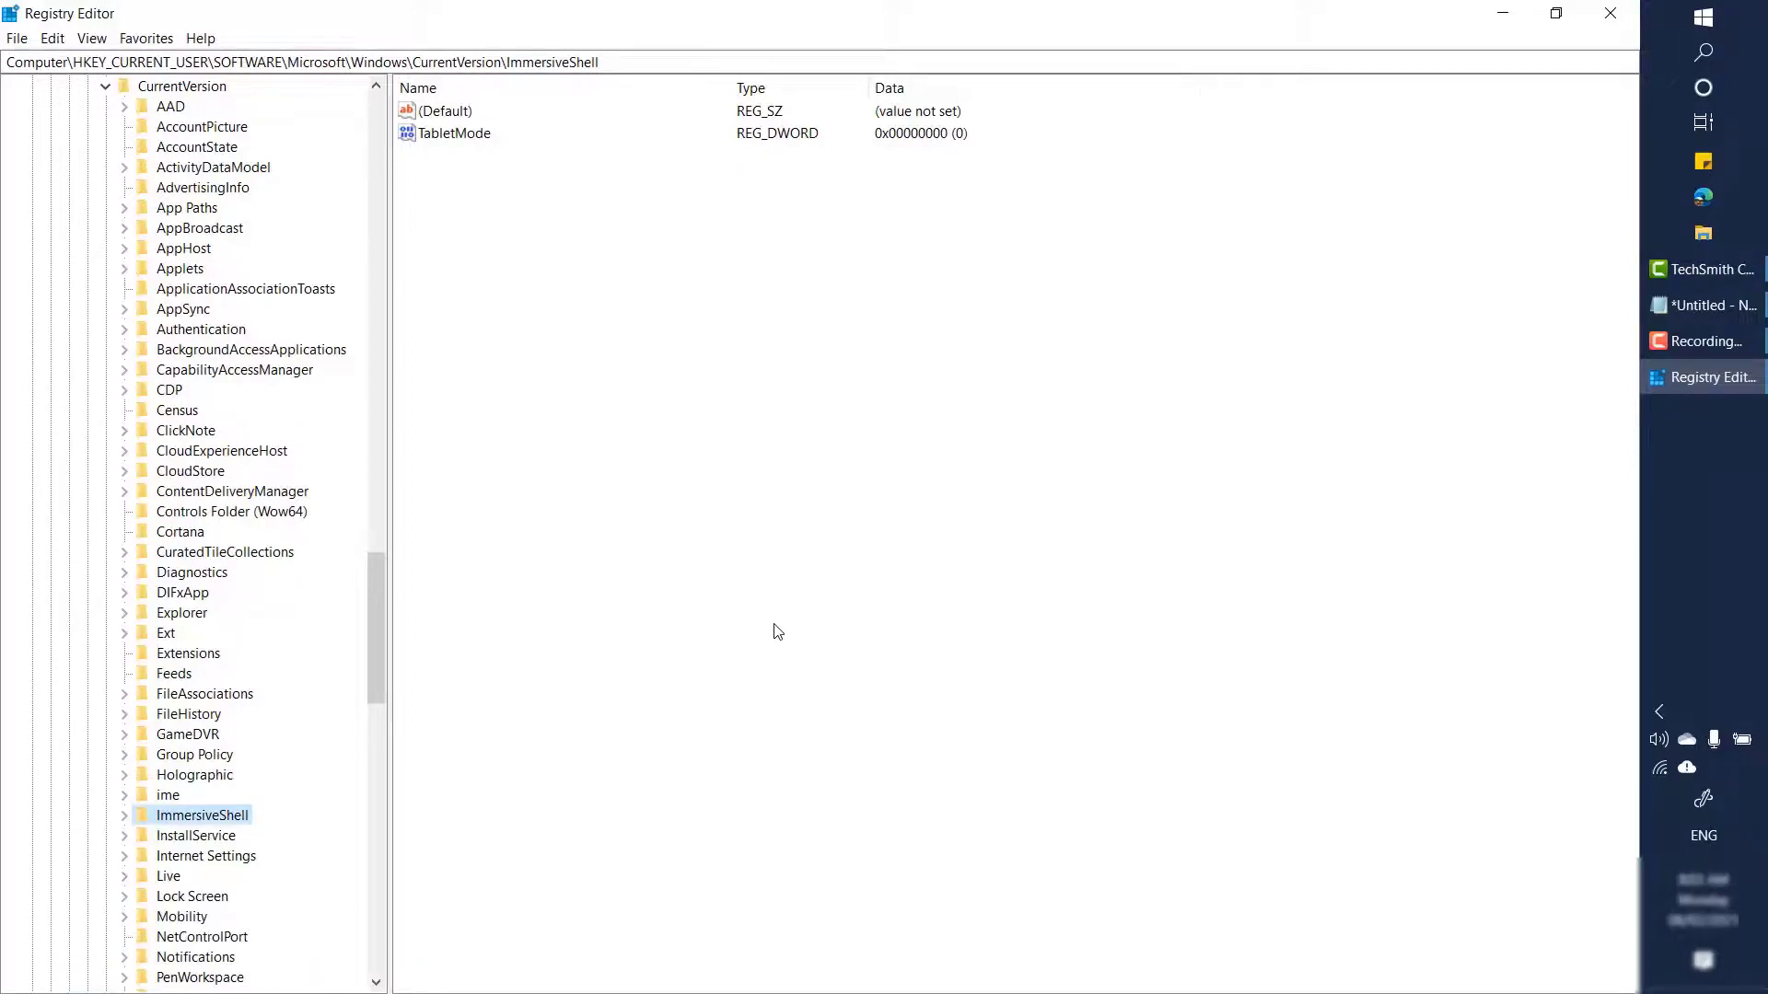
# - Create a new DWORD (32-bit) value named ConvertibleSlateModePromptPreference in ImmersiveShell
pyautogui.press('Right')
pyautogui.press('Left')
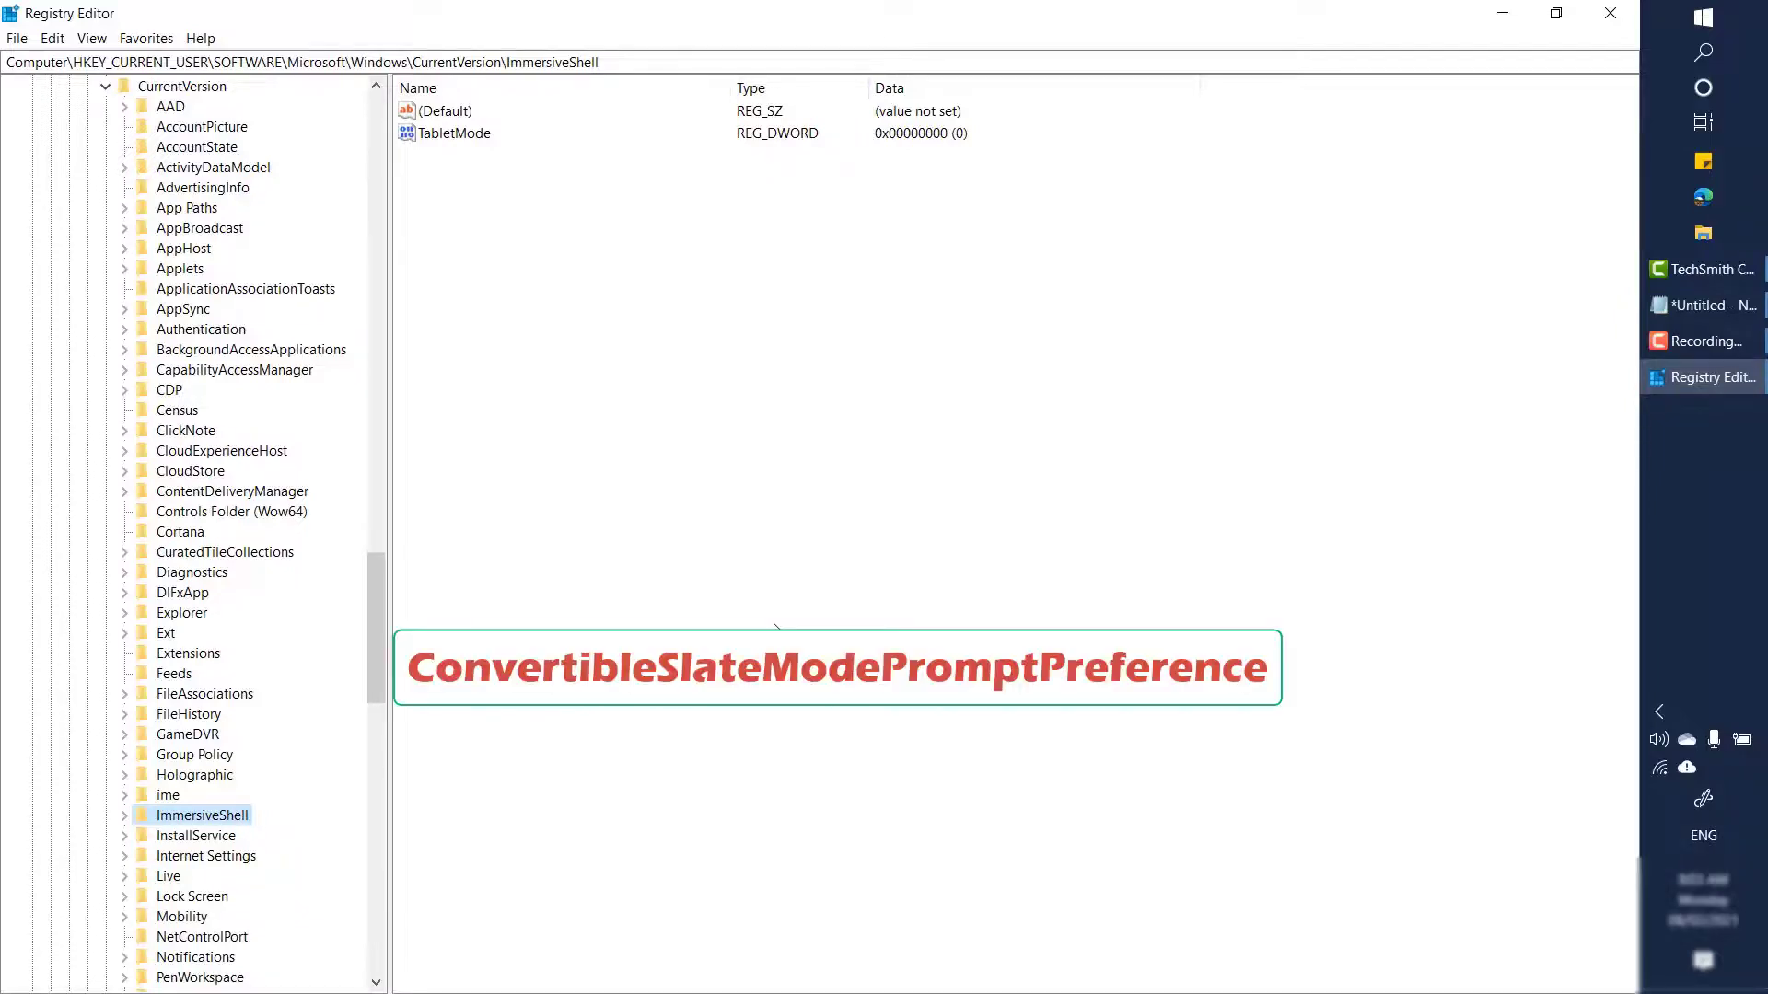
pyautogui.click(552, 187)
pyautogui.rightClick(492, 193)
pyautogui.moveTo(543, 198)
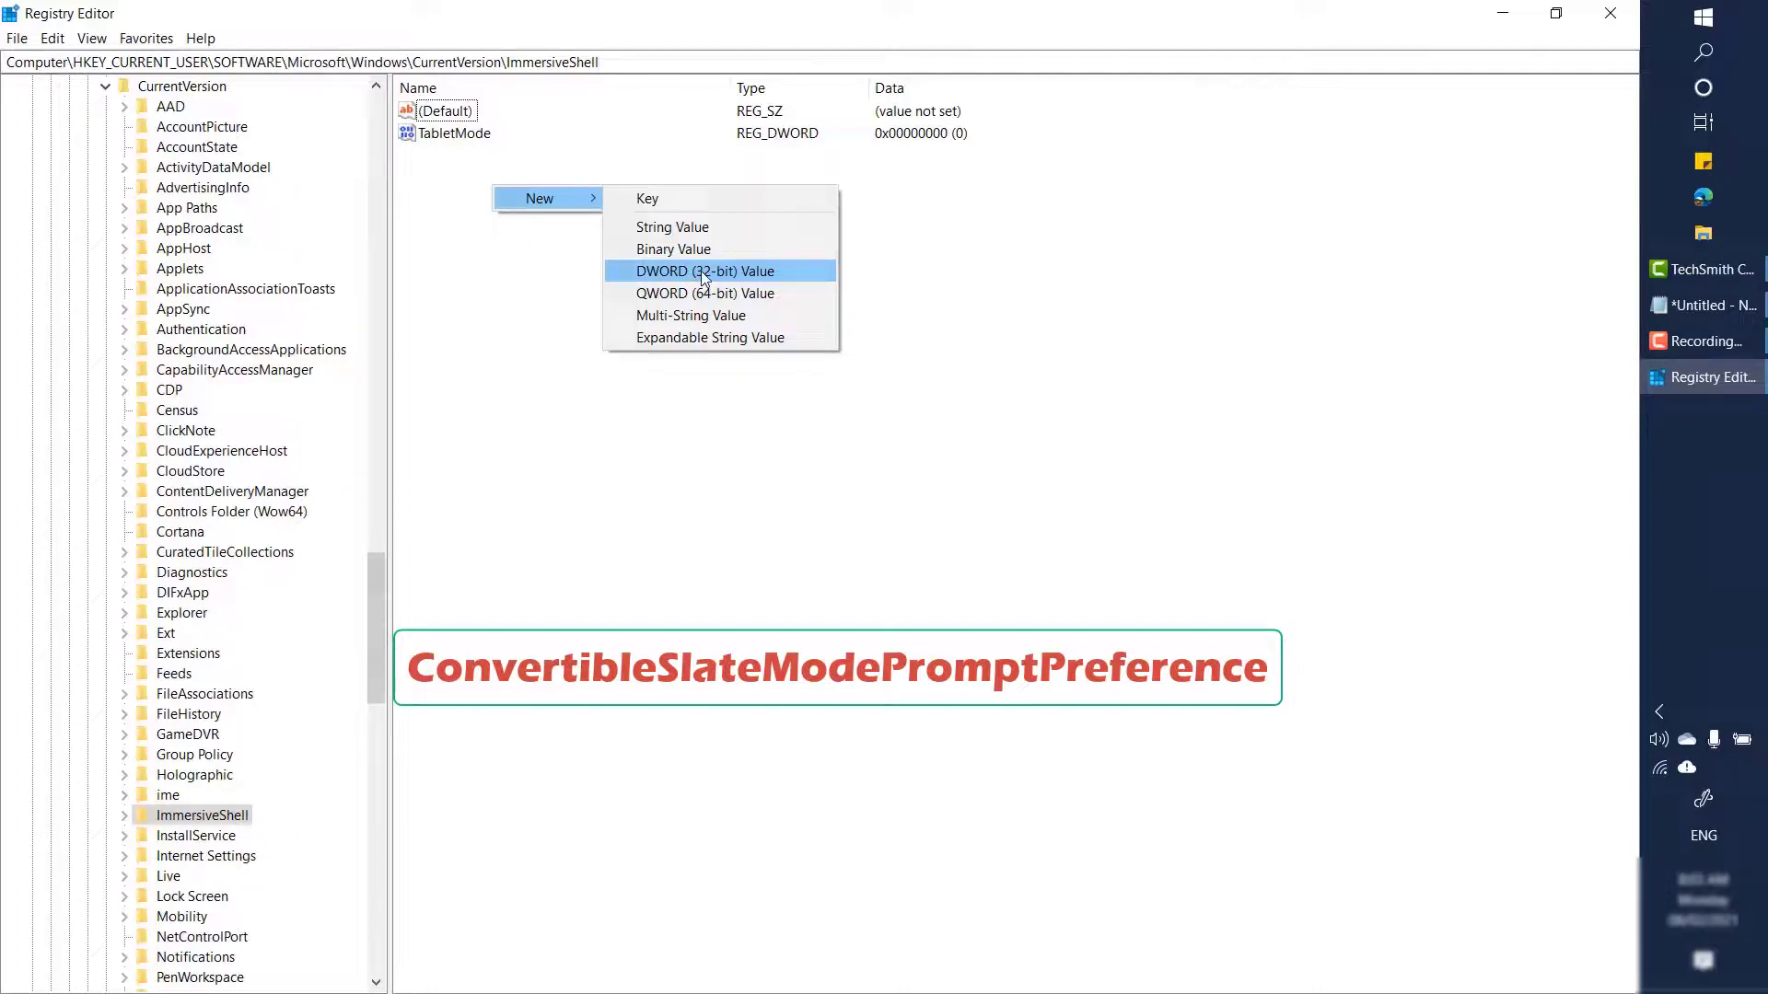
pyautogui.click(700, 270)
pyautogui.write('ConvertibleSlateModePromptPreference')
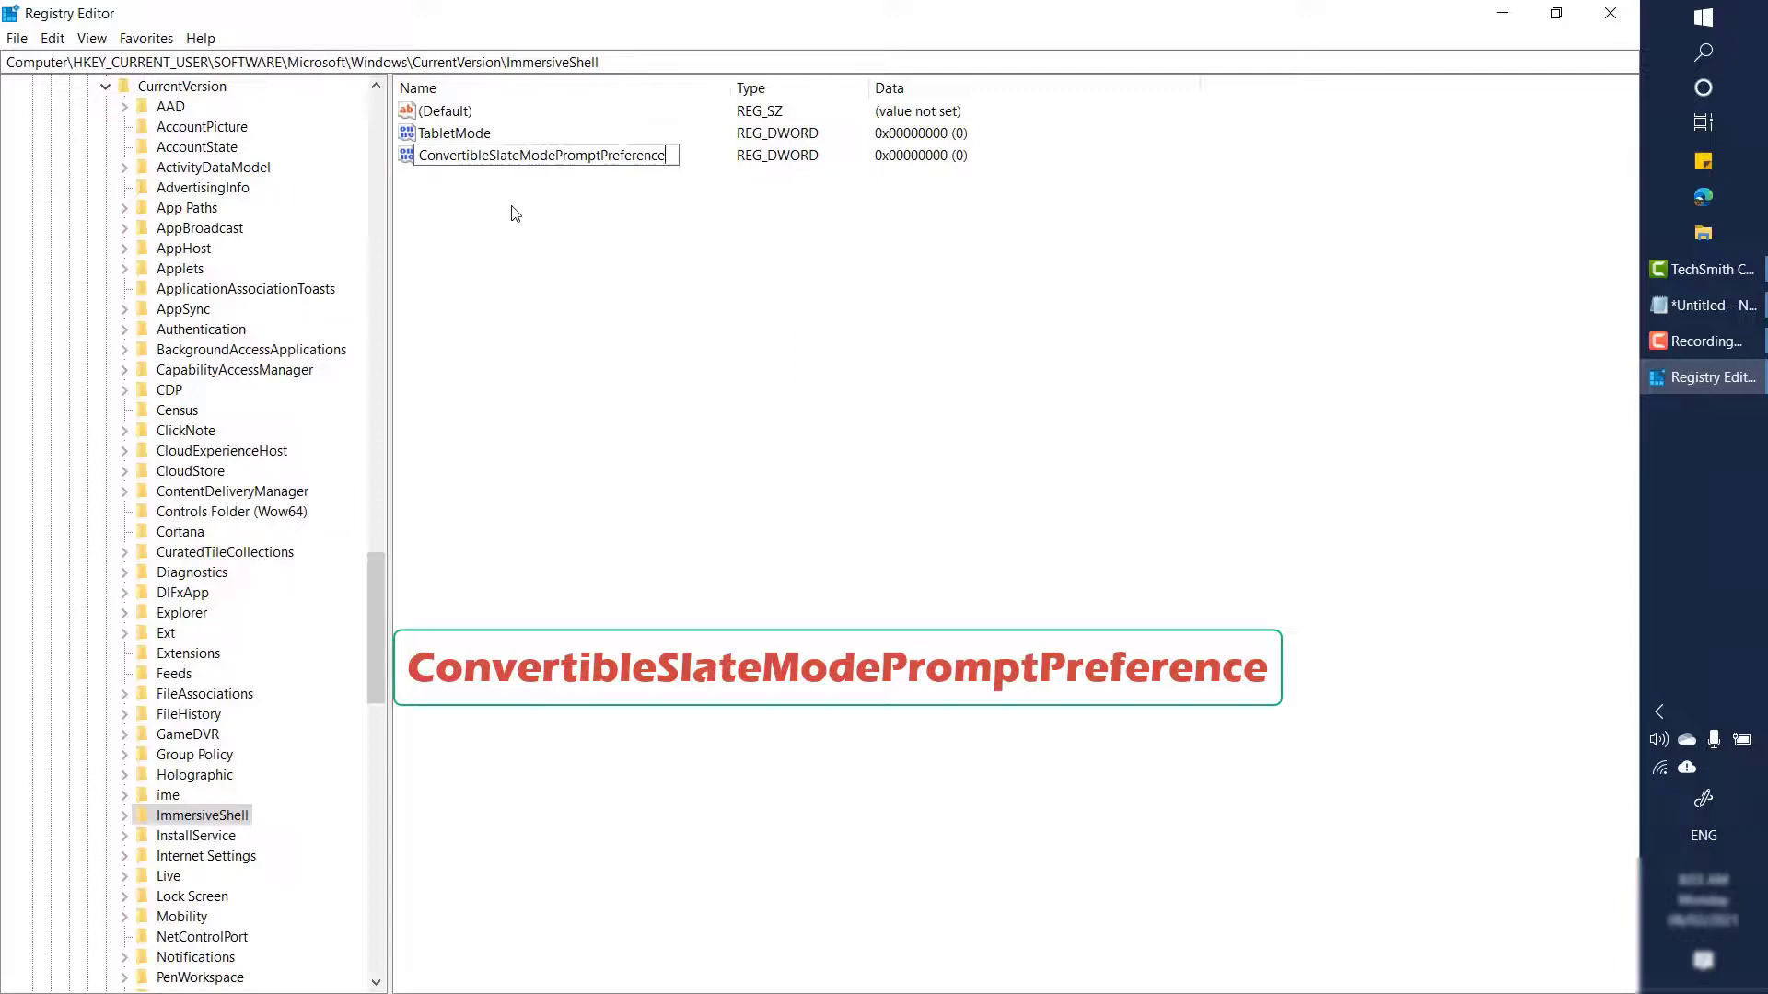
pyautogui.press('Return')
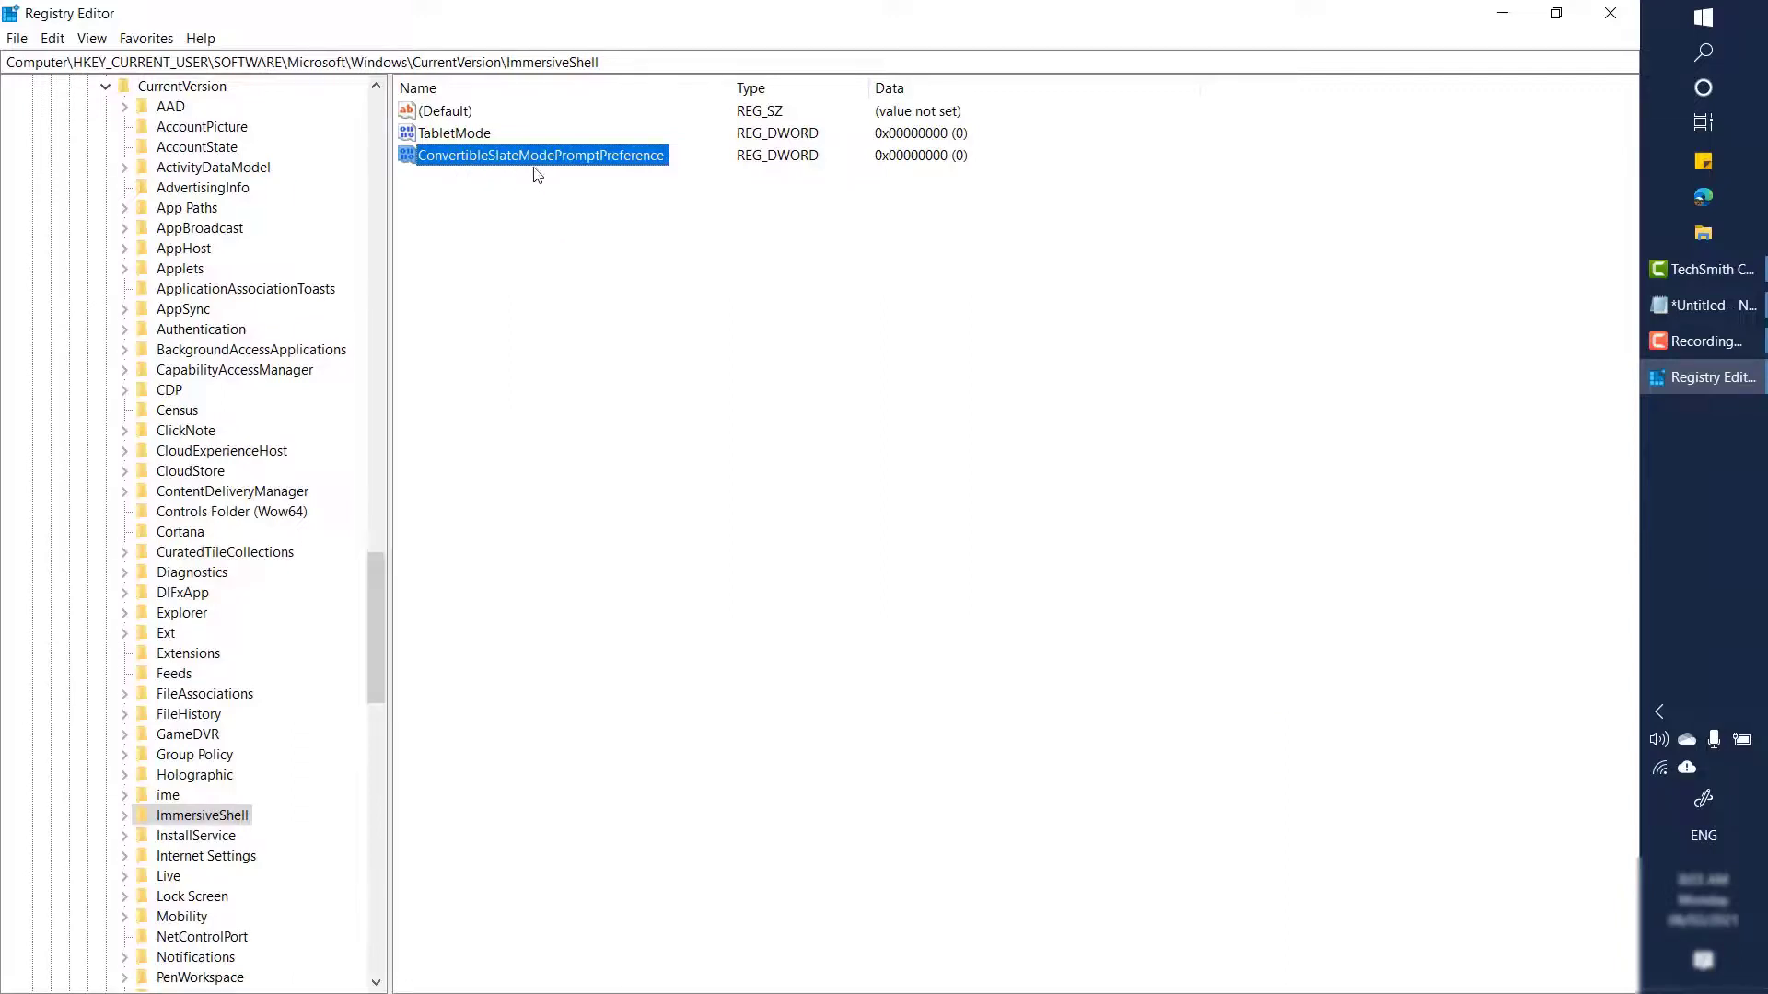
# - Set ConvertibleSlateModePromptPreference's value data to 1, then minimize Registry Editor
pyautogui.doubleClick(513, 163)
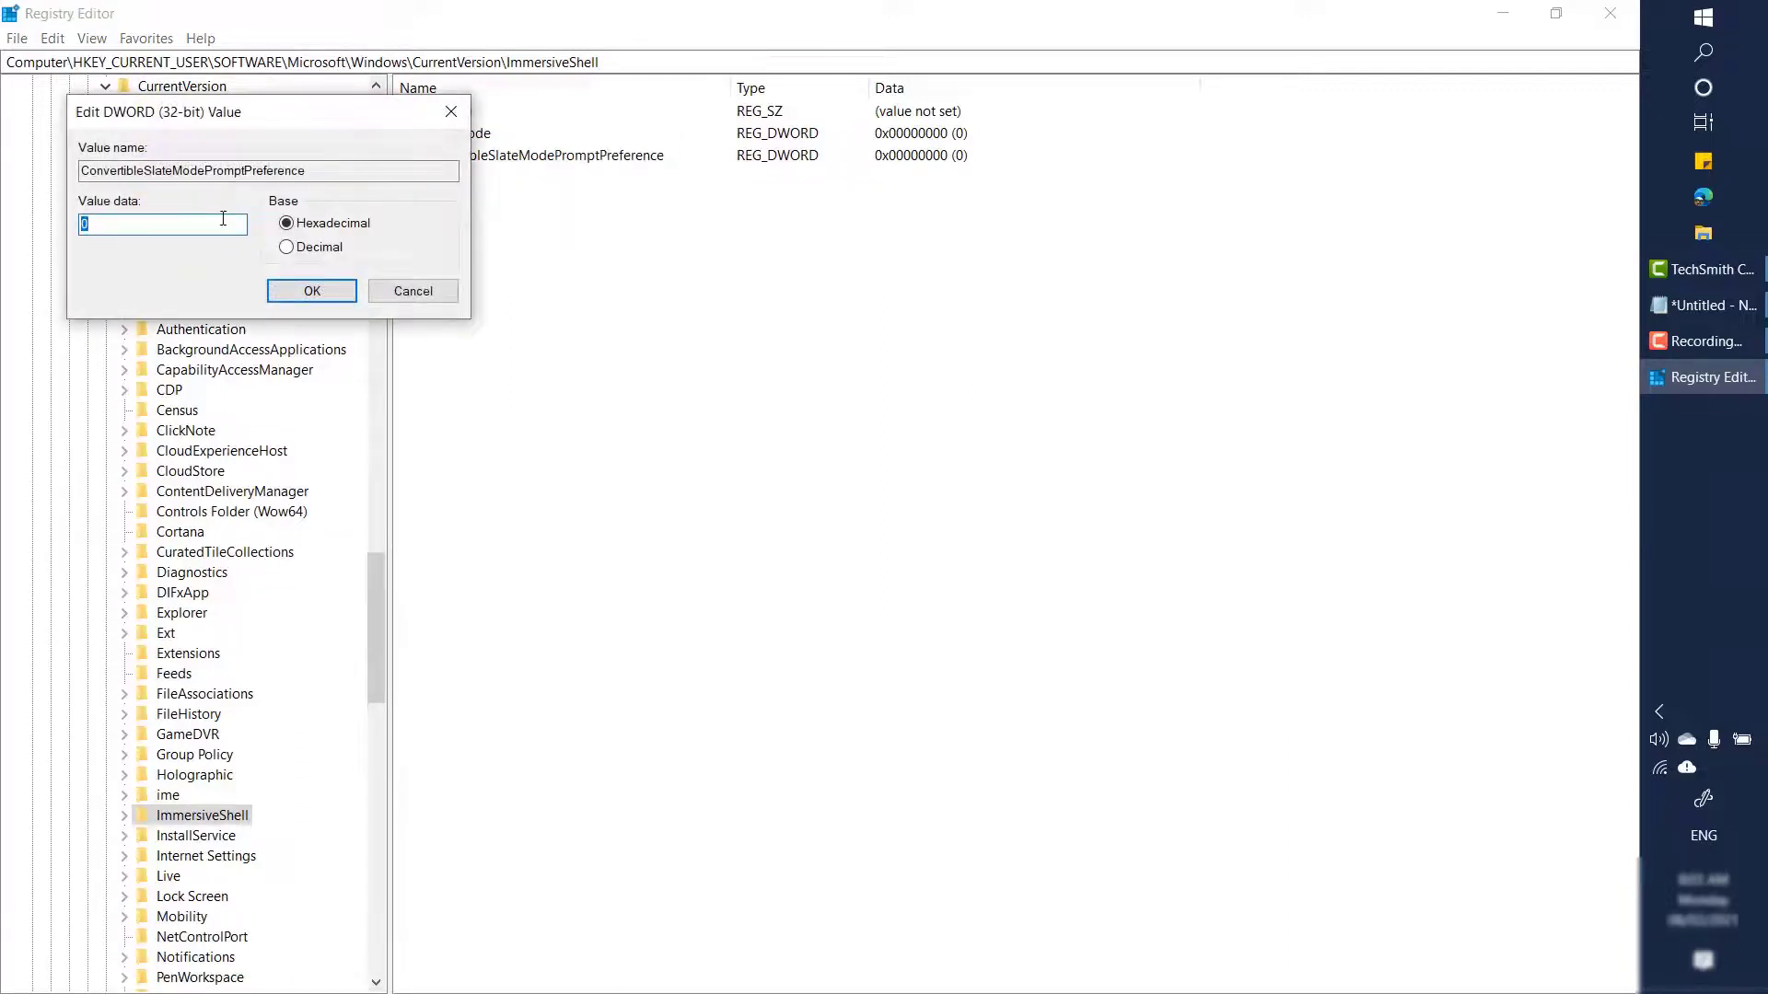
pyautogui.press('Escape')
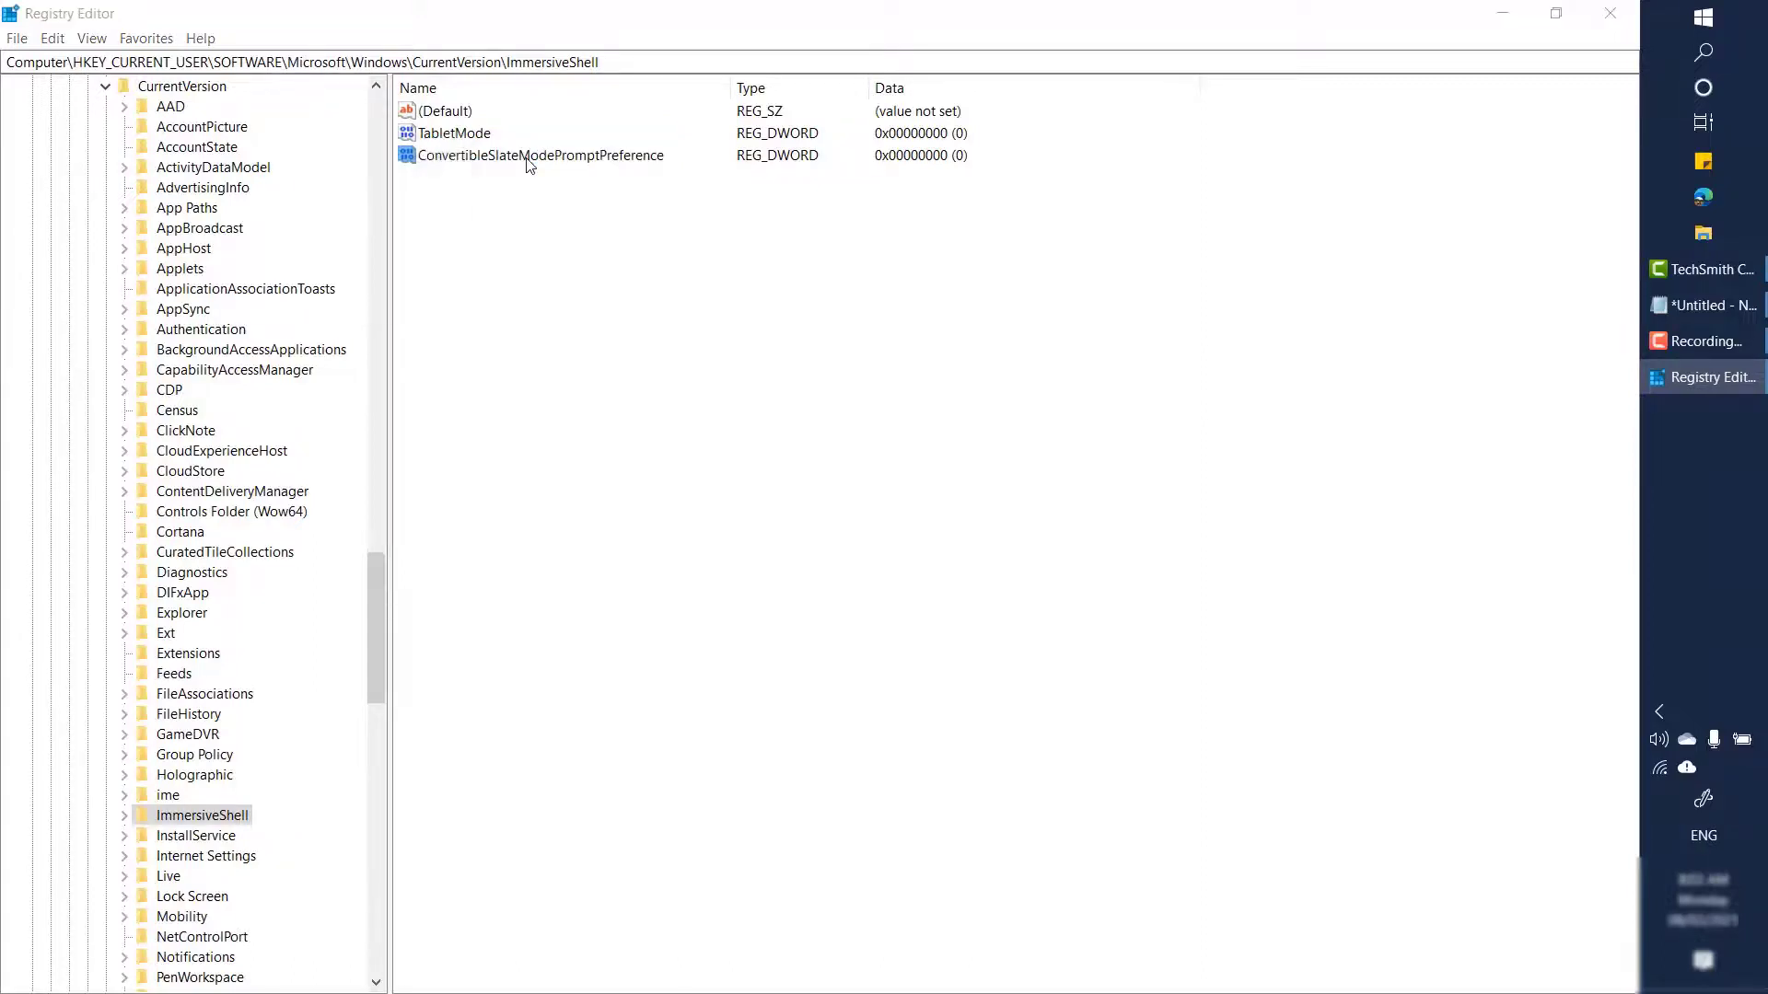
pyautogui.doubleClick(526, 157)
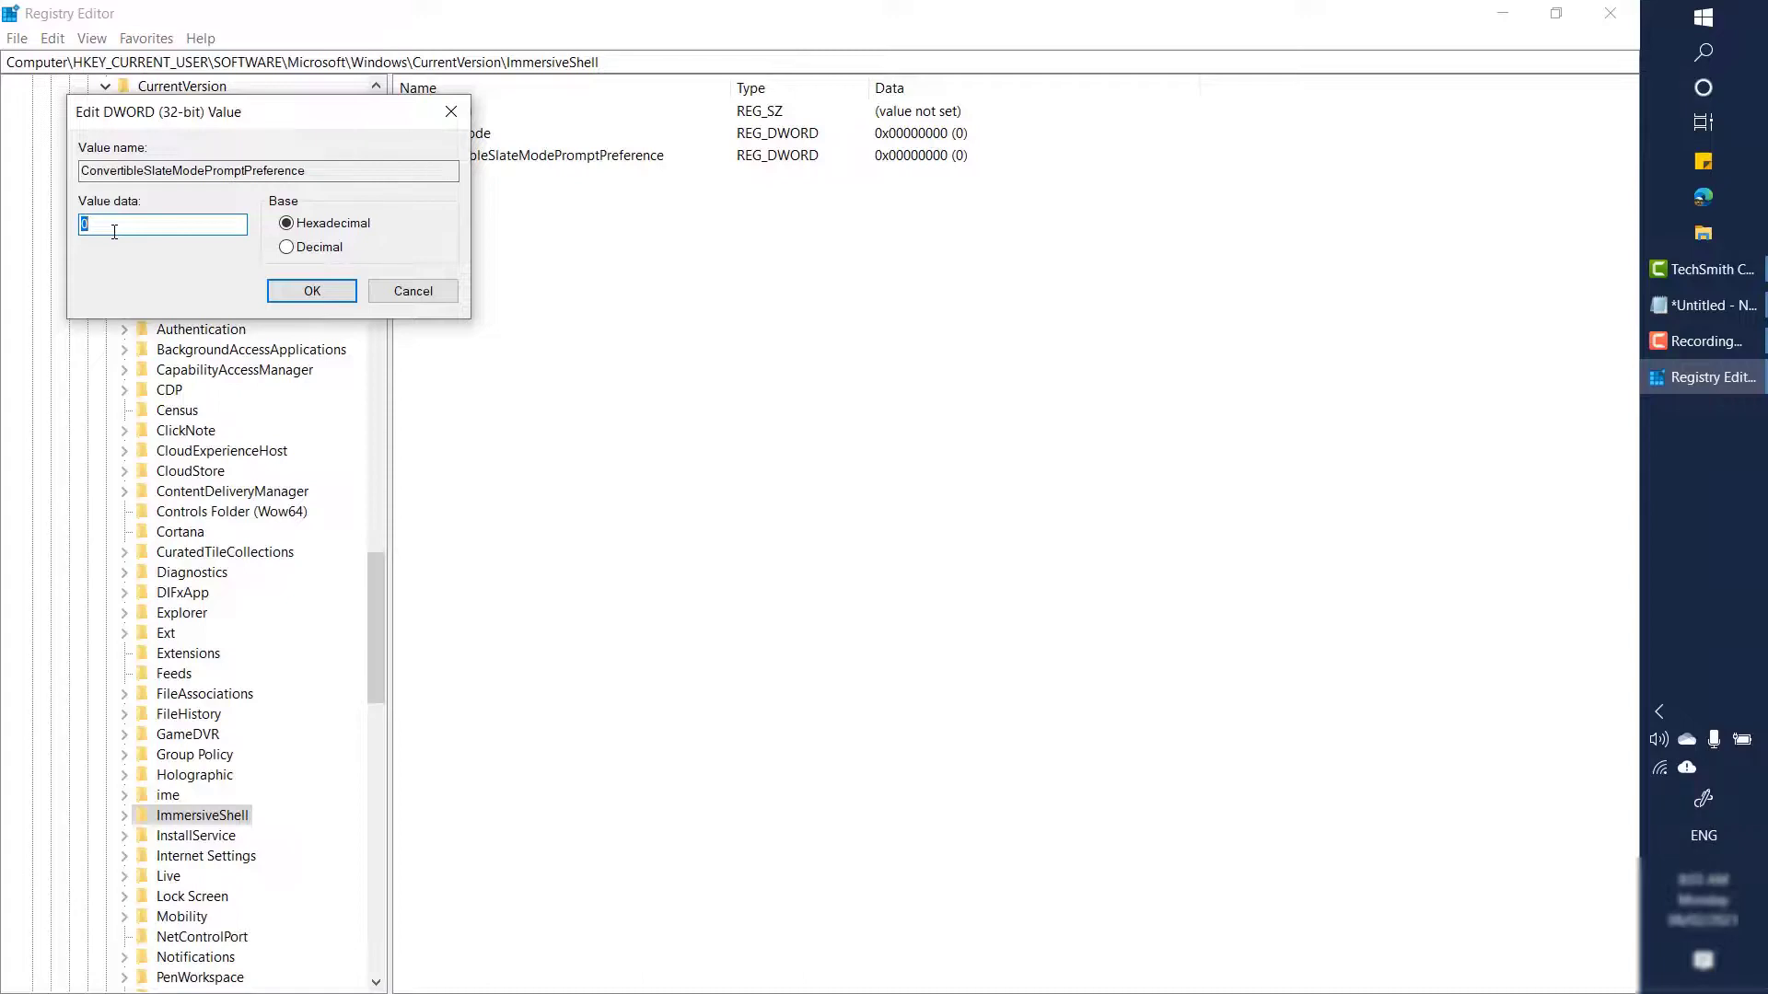
pyautogui.write('1')
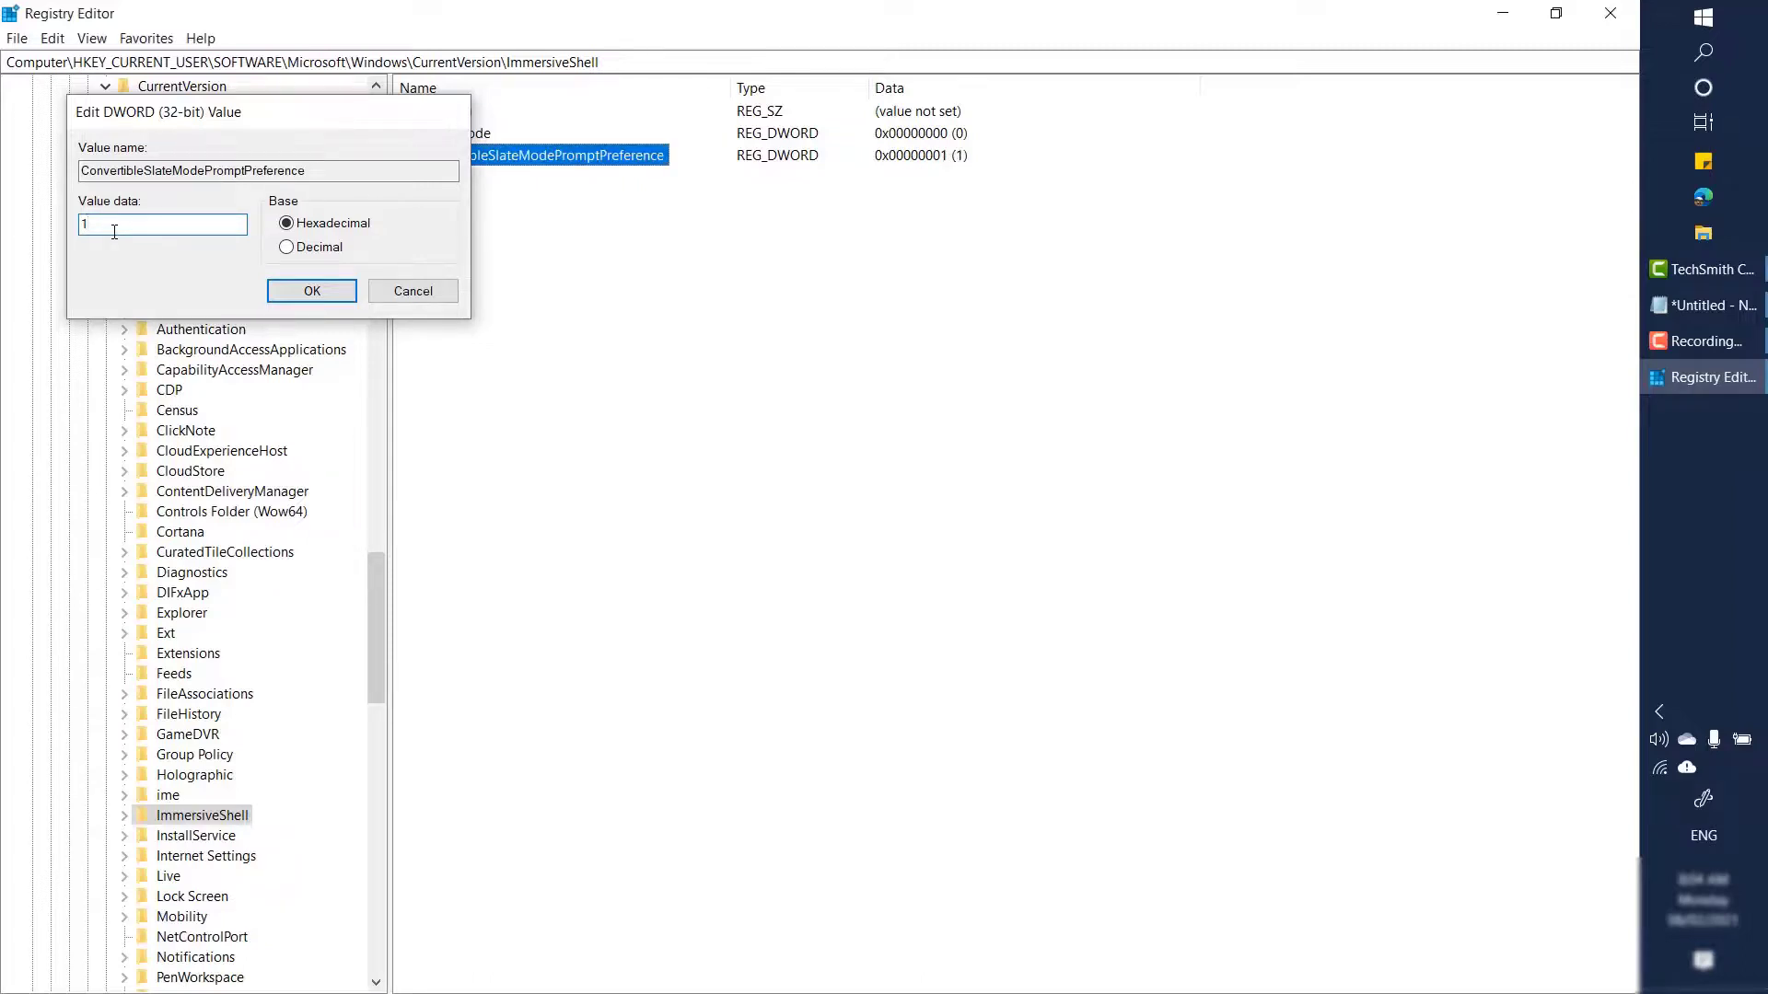
pyautogui.press('Return')
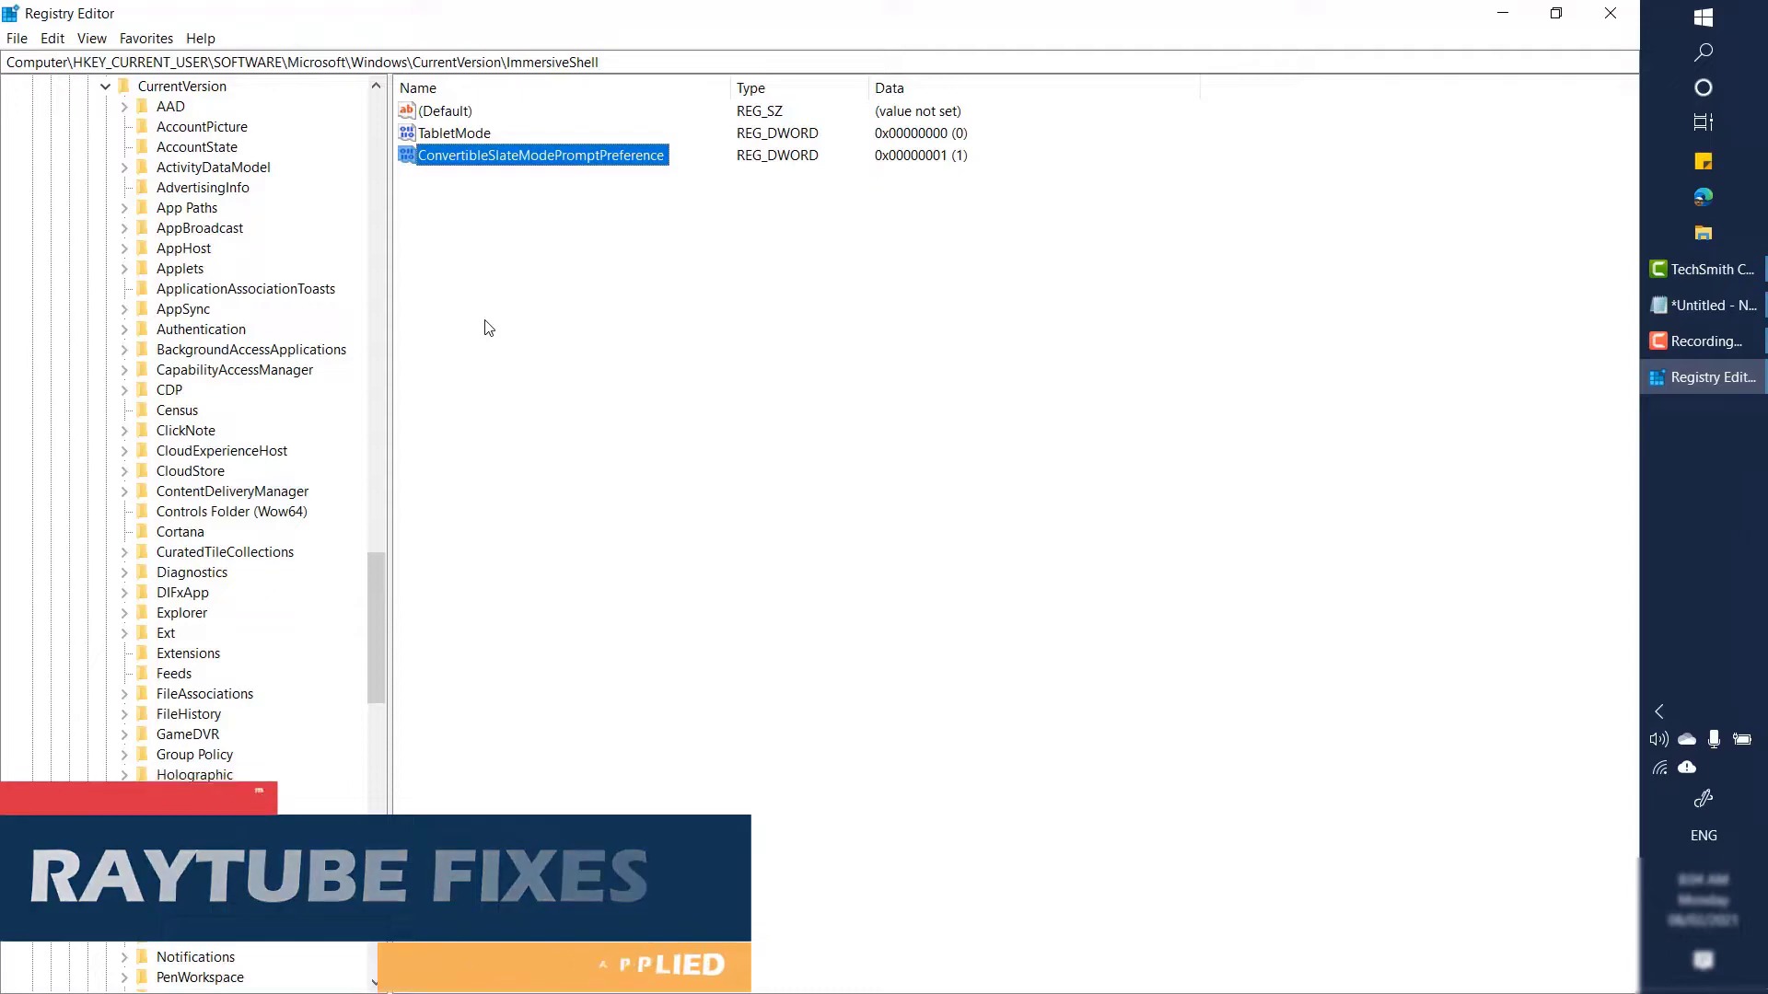
pyautogui.click(1501, 13)
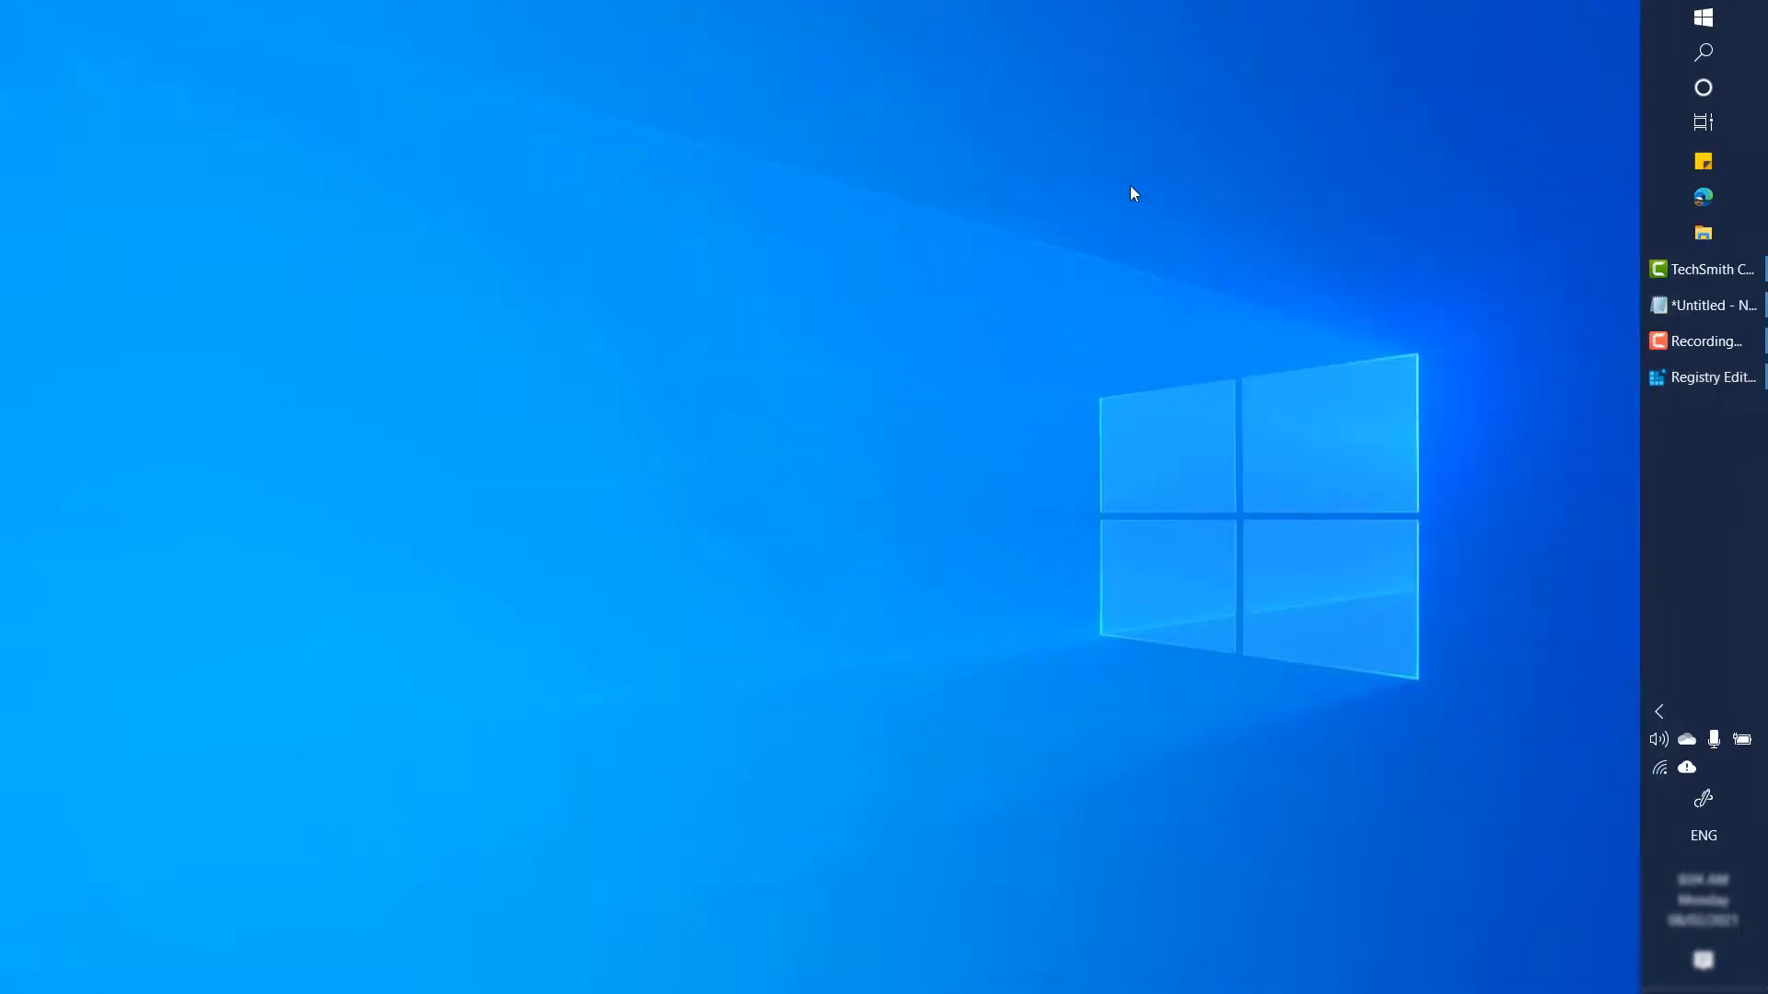